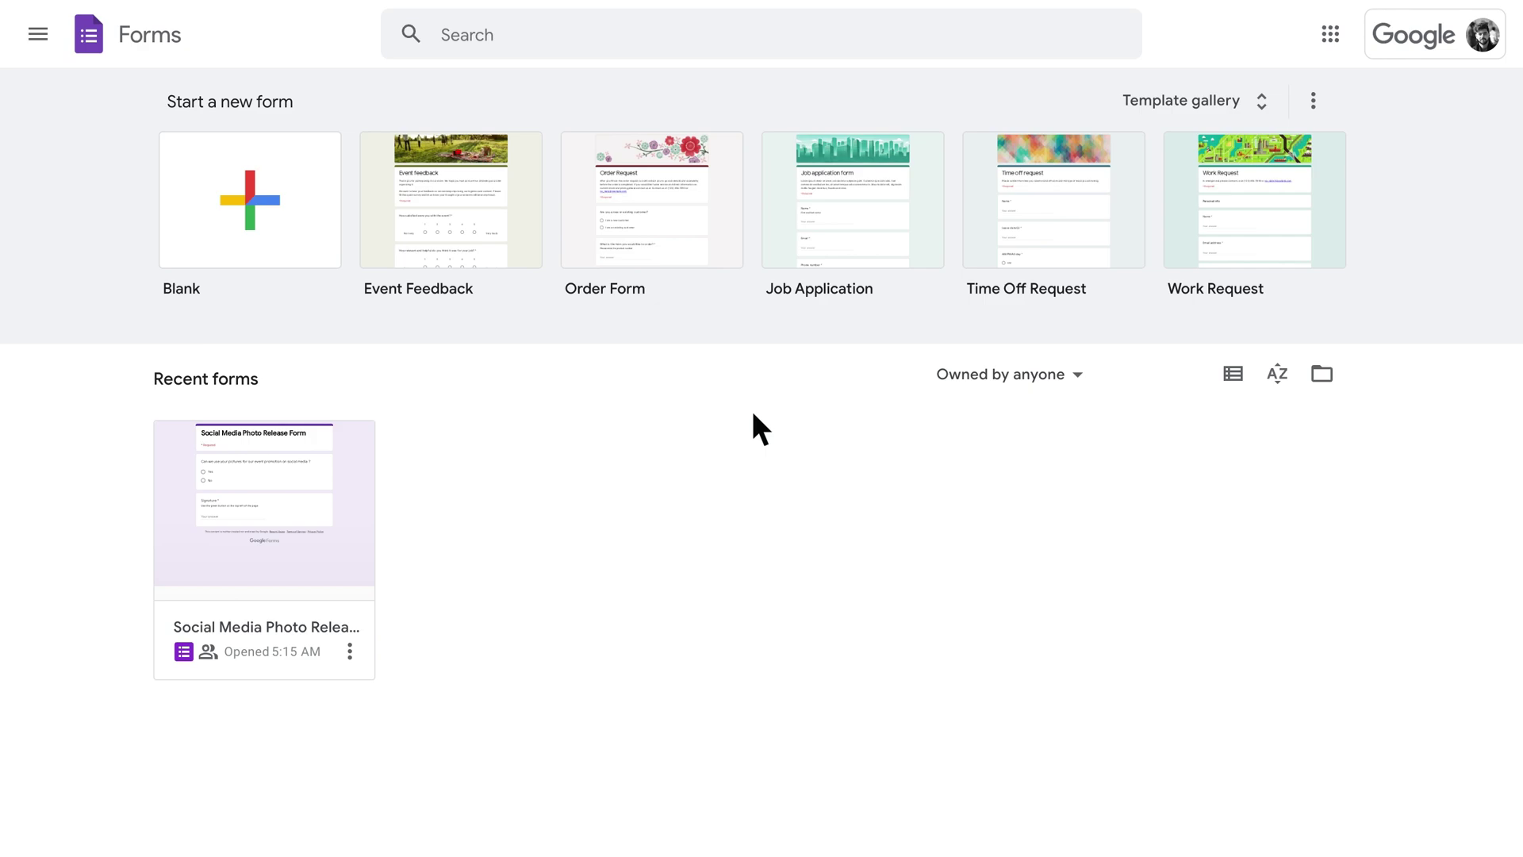
Step: Open the Social Media Photo Release Form from Recent forms
click(248, 498)
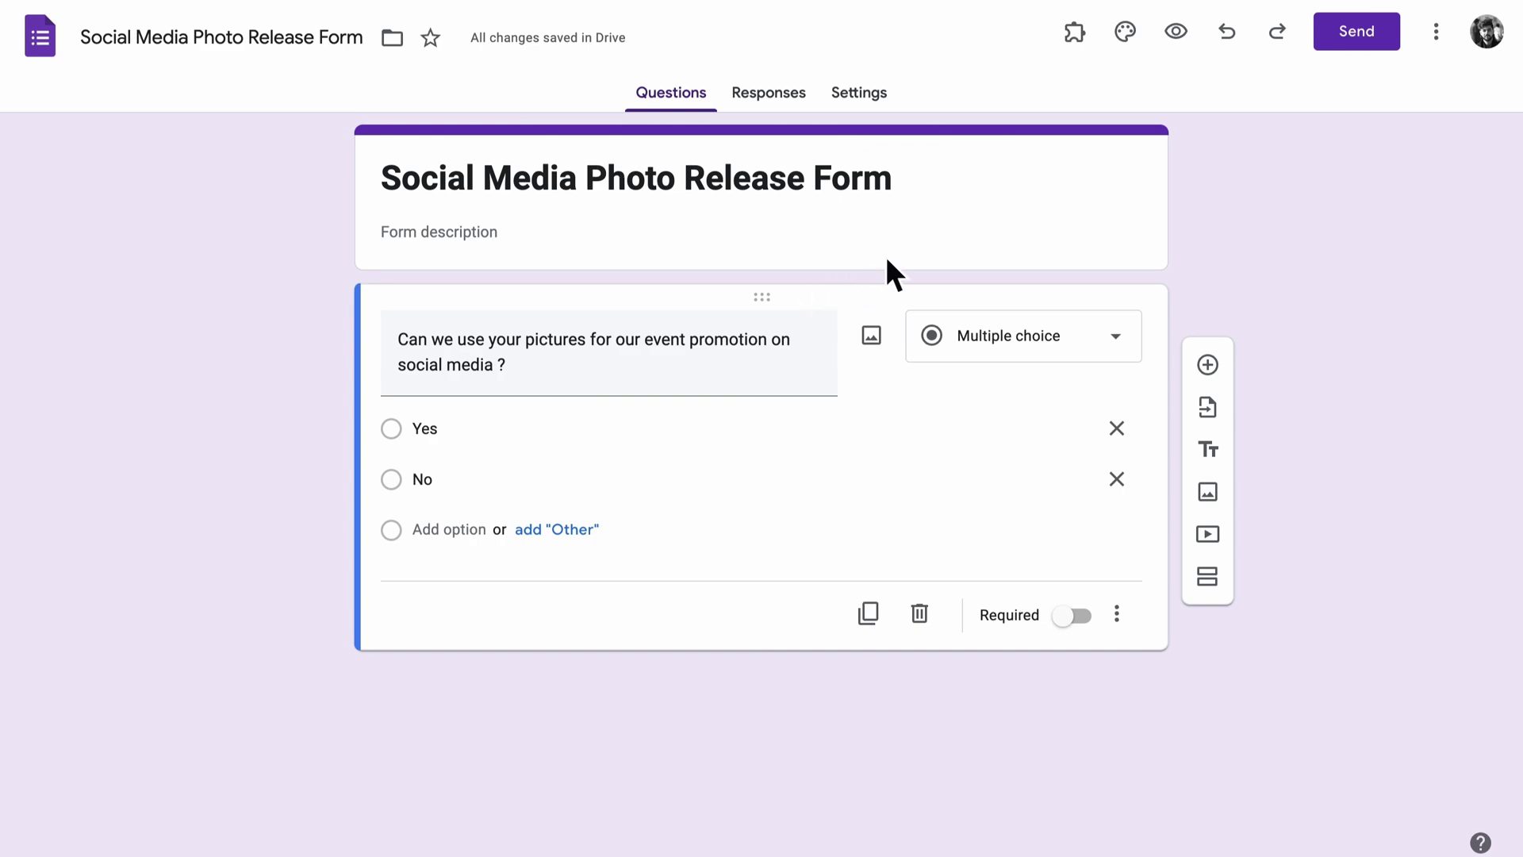
Step: Install the Signature add-on from the Google Workspace Marketplace and return to the form editor
click(1446, 41)
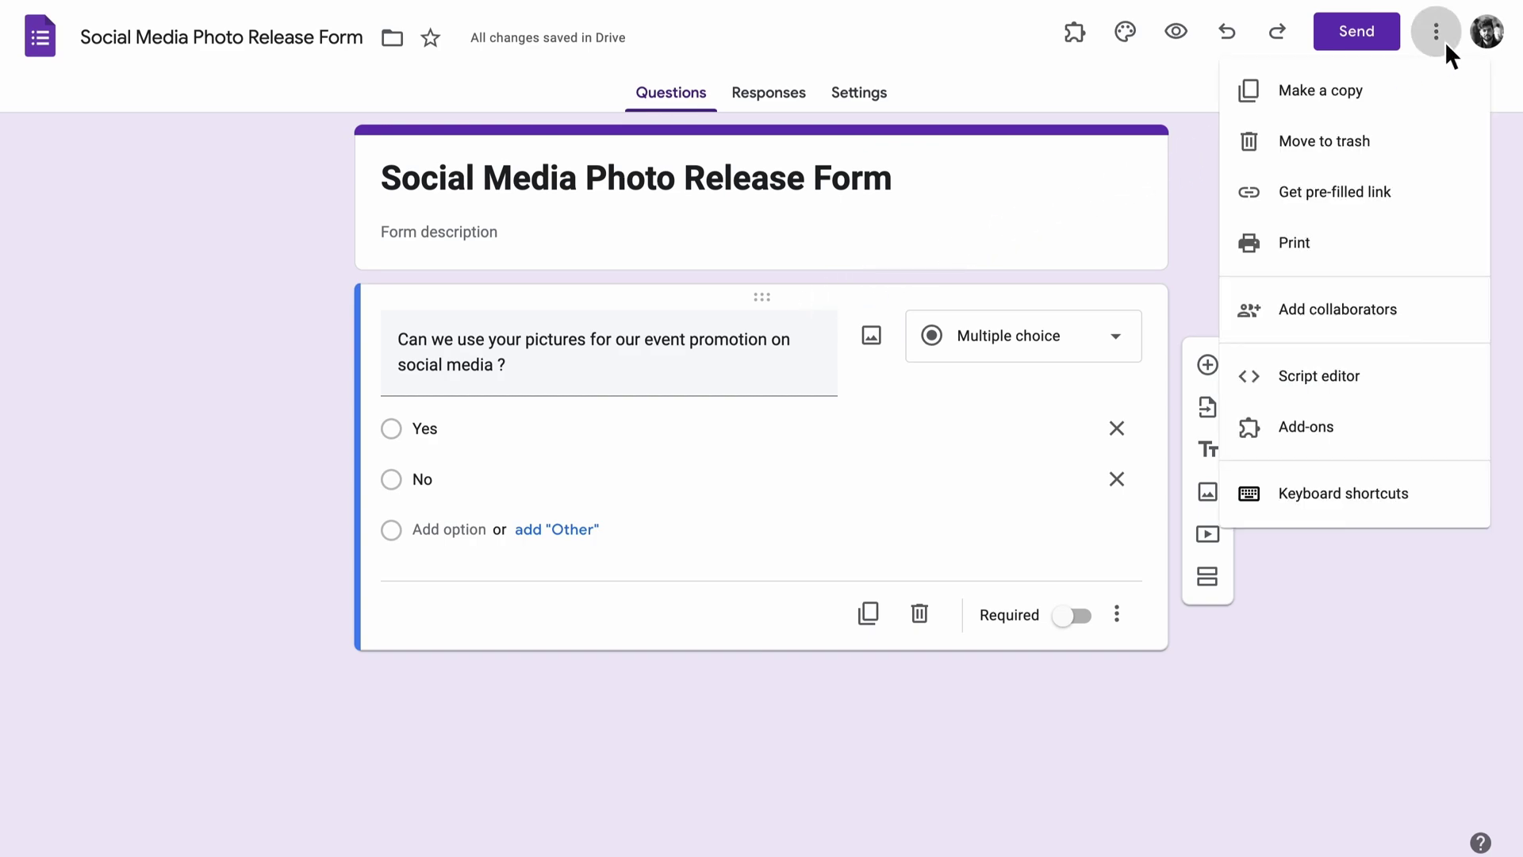
click(1307, 428)
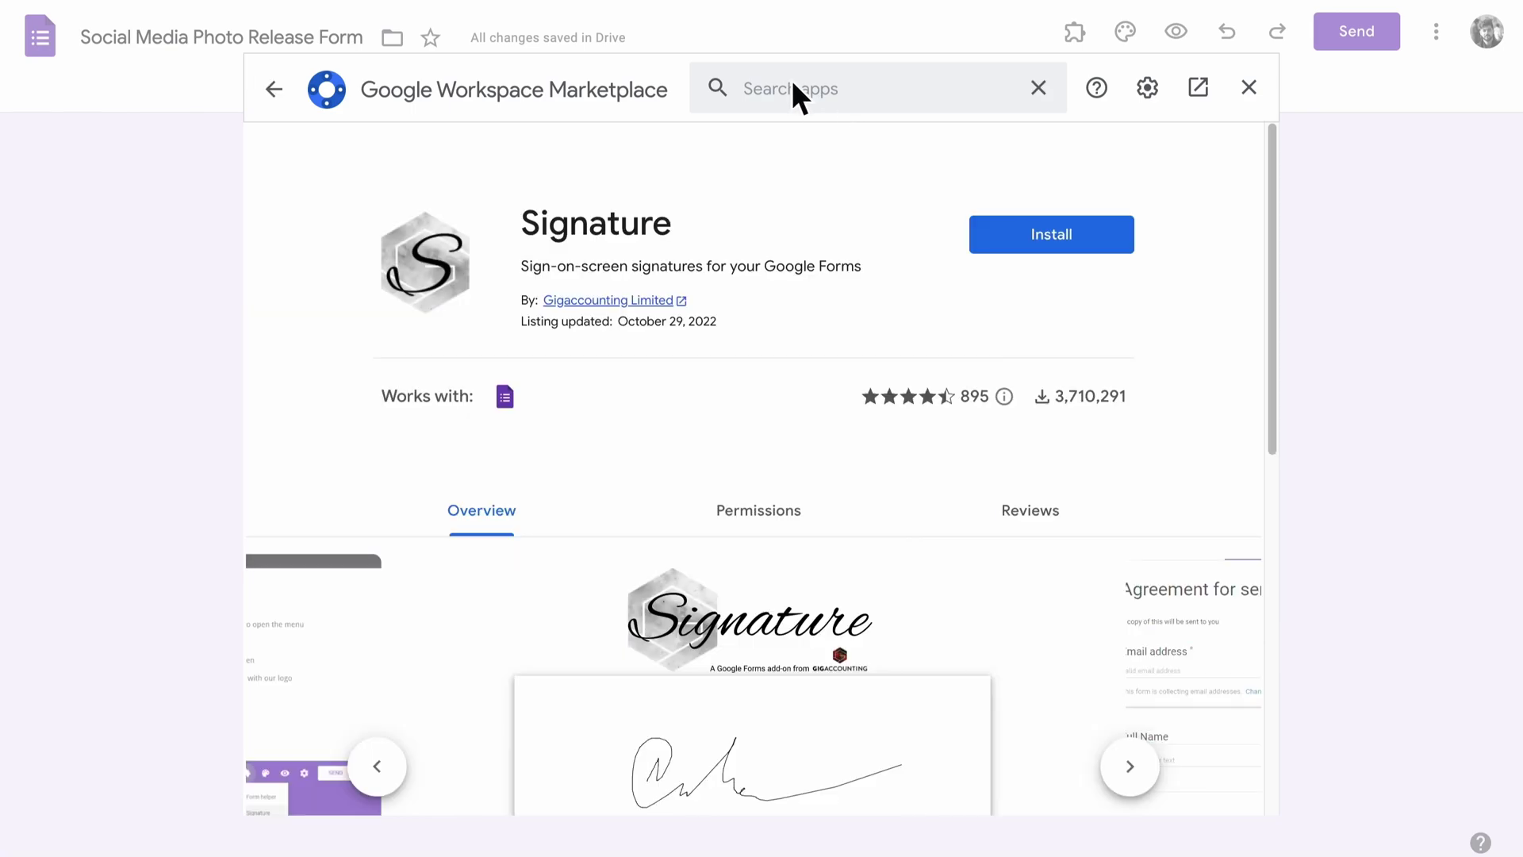
click(1052, 236)
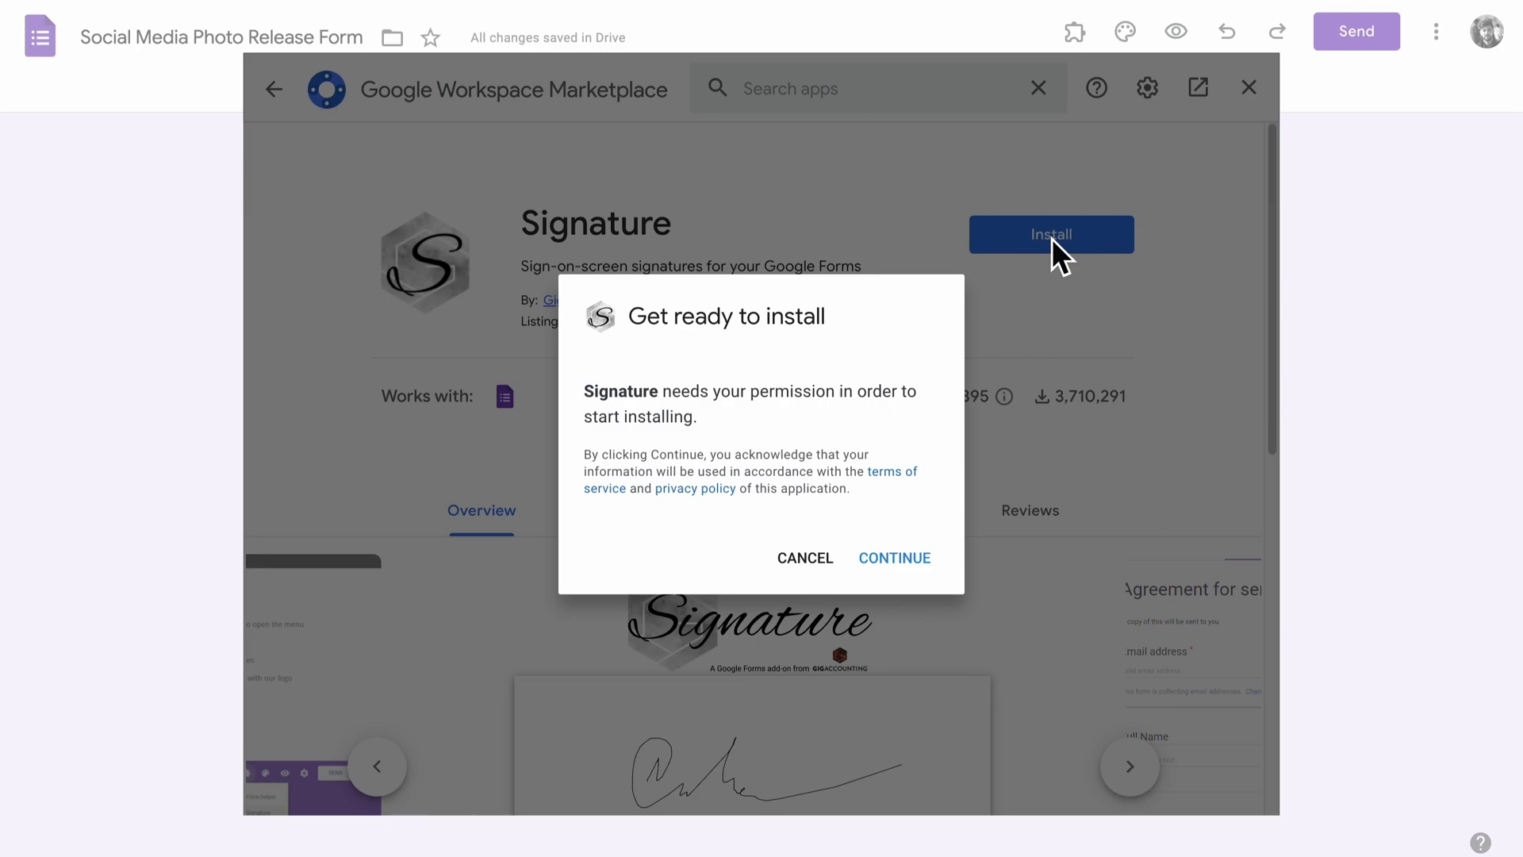
click(887, 557)
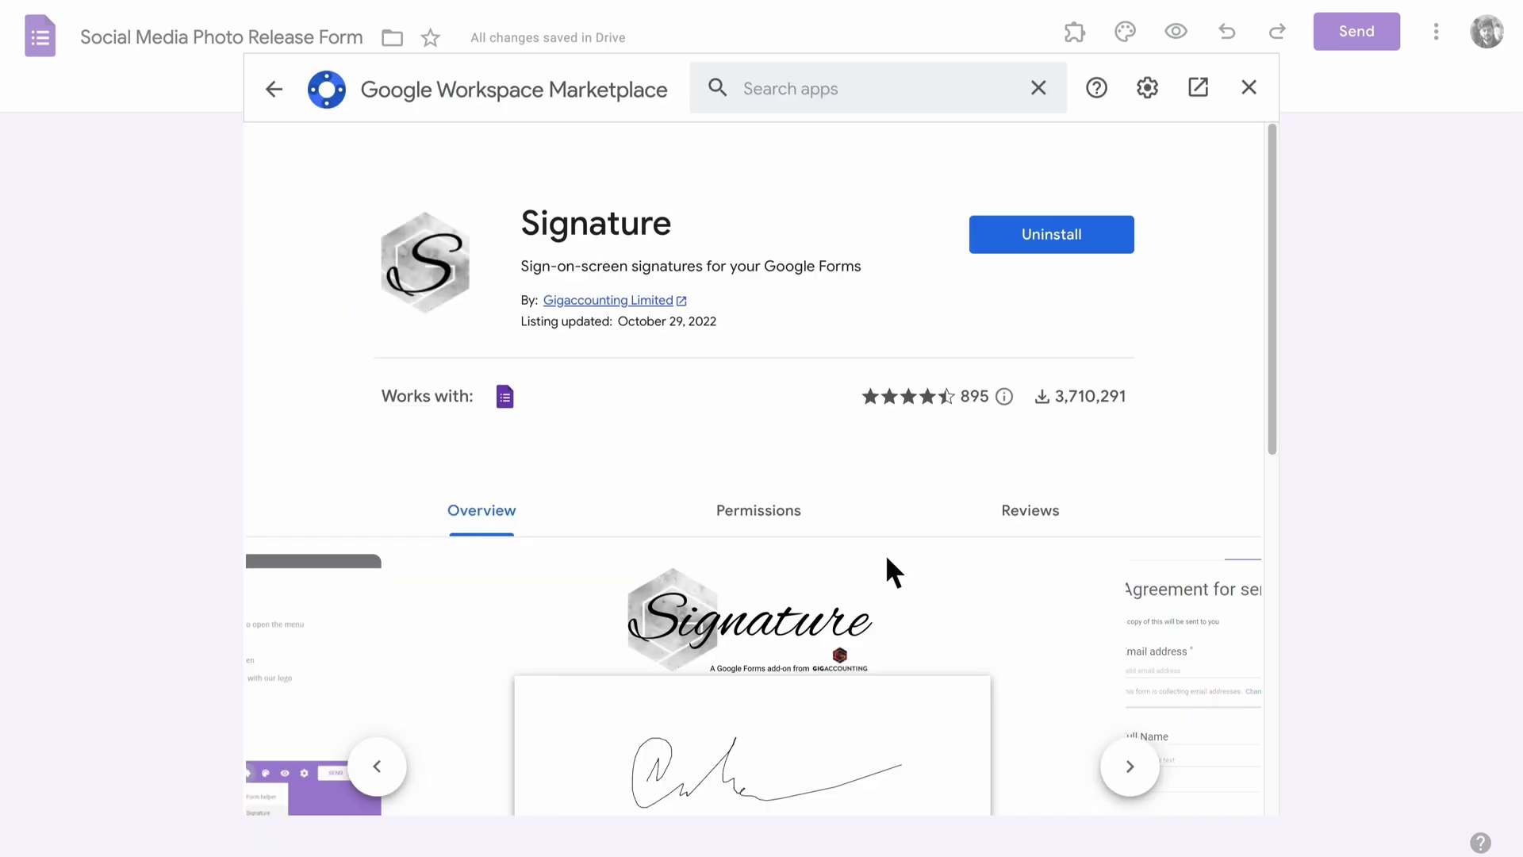
click(1247, 87)
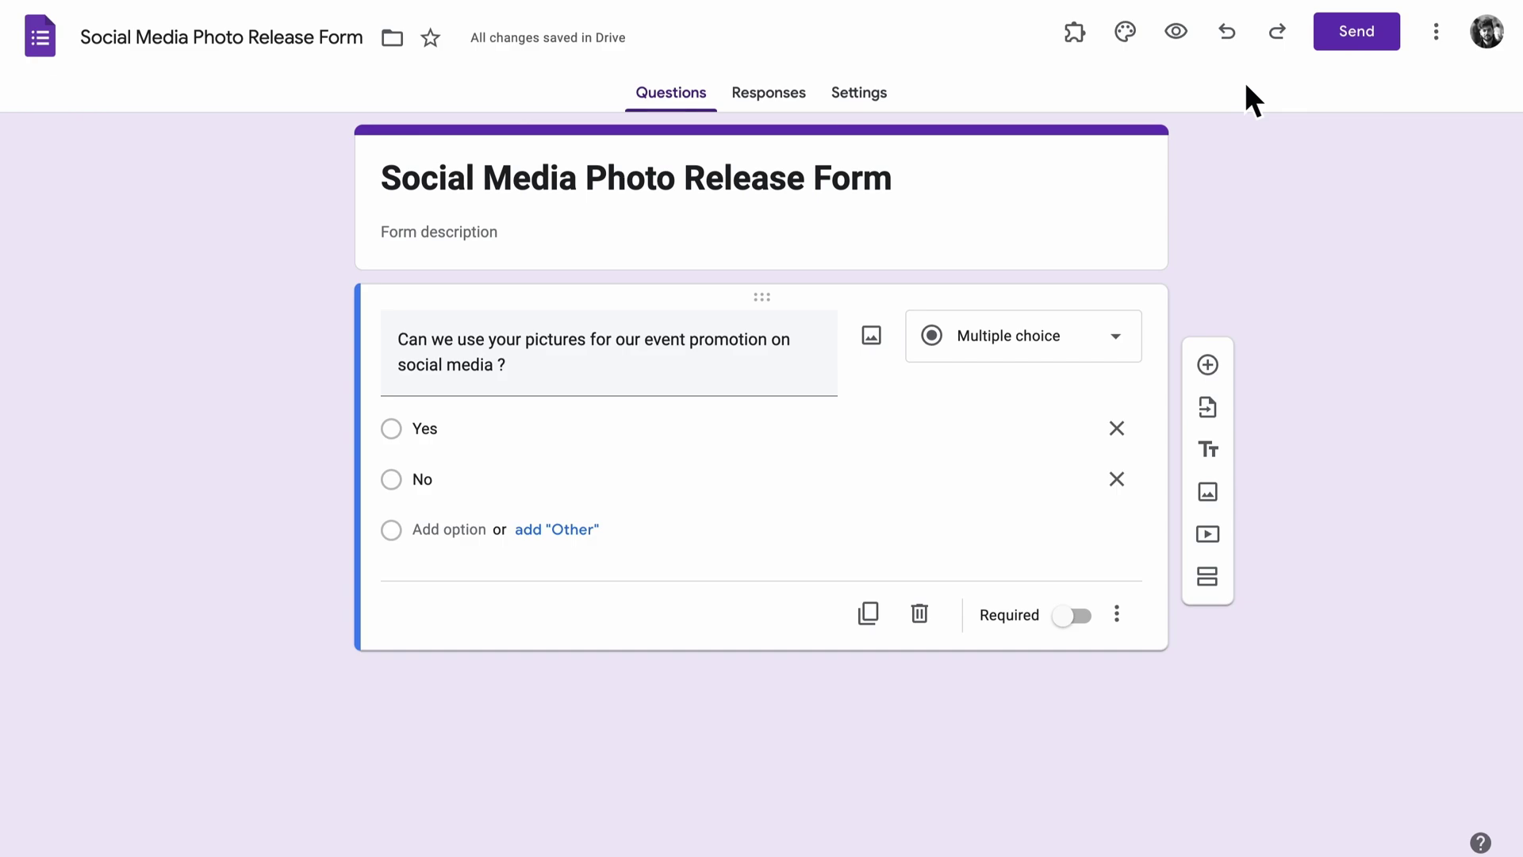
Step: Link the form's responses to a newly created spreadsheet
click(768, 92)
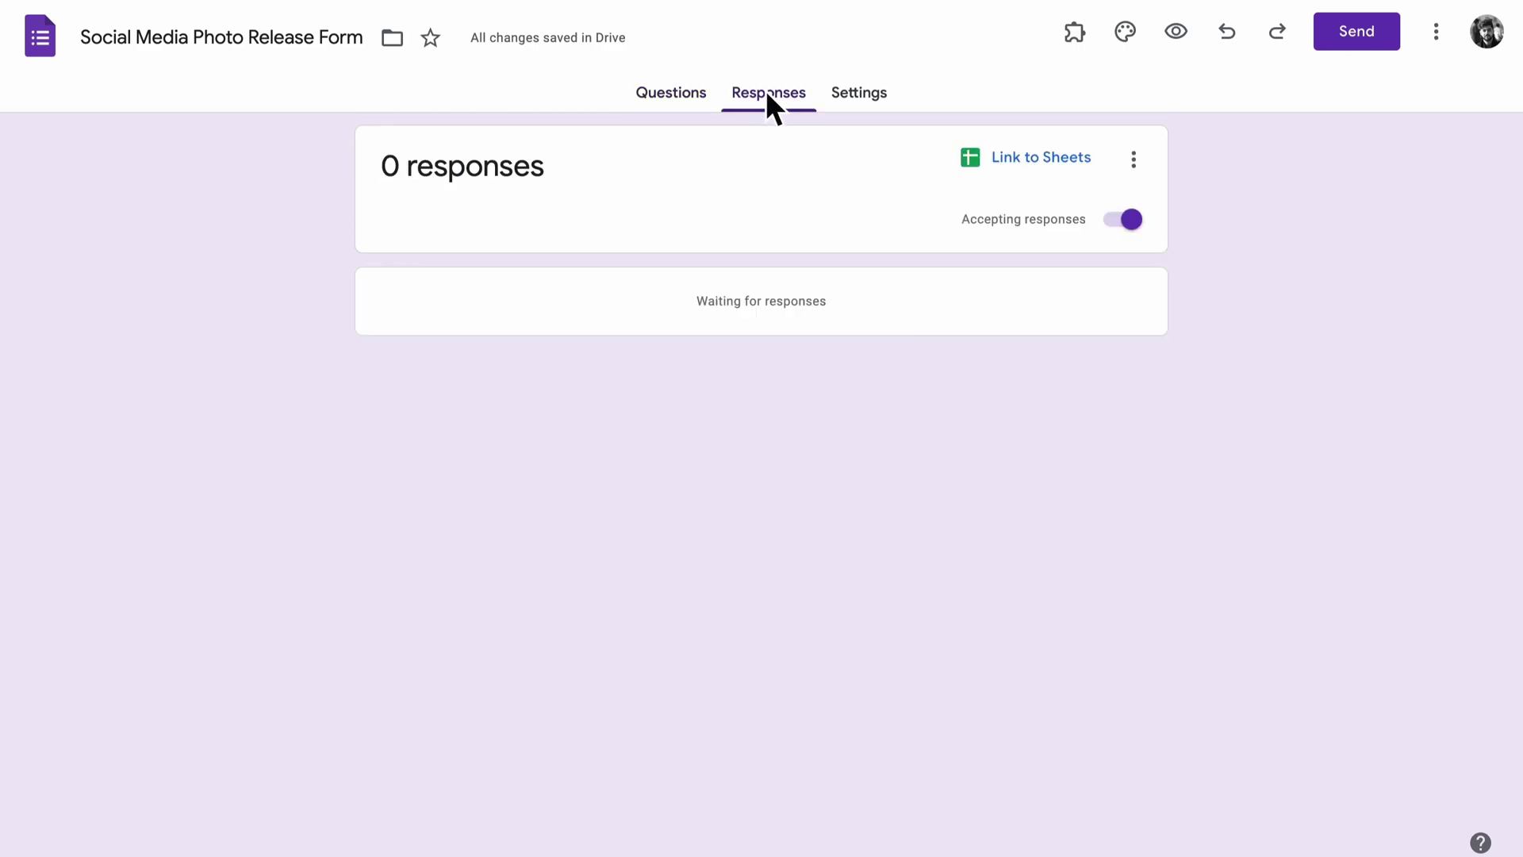
click(1036, 159)
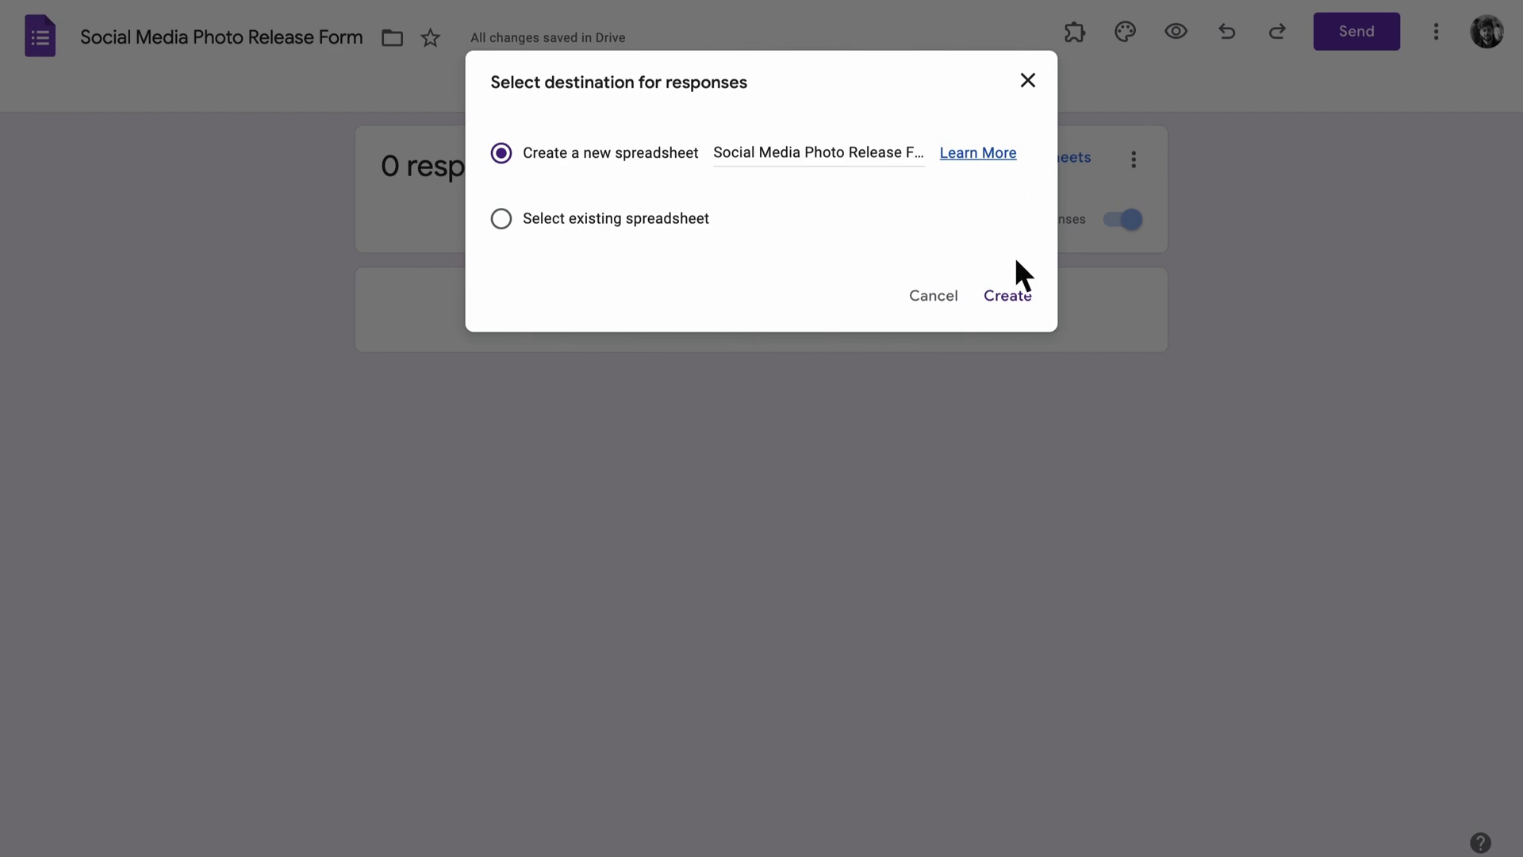
click(1008, 302)
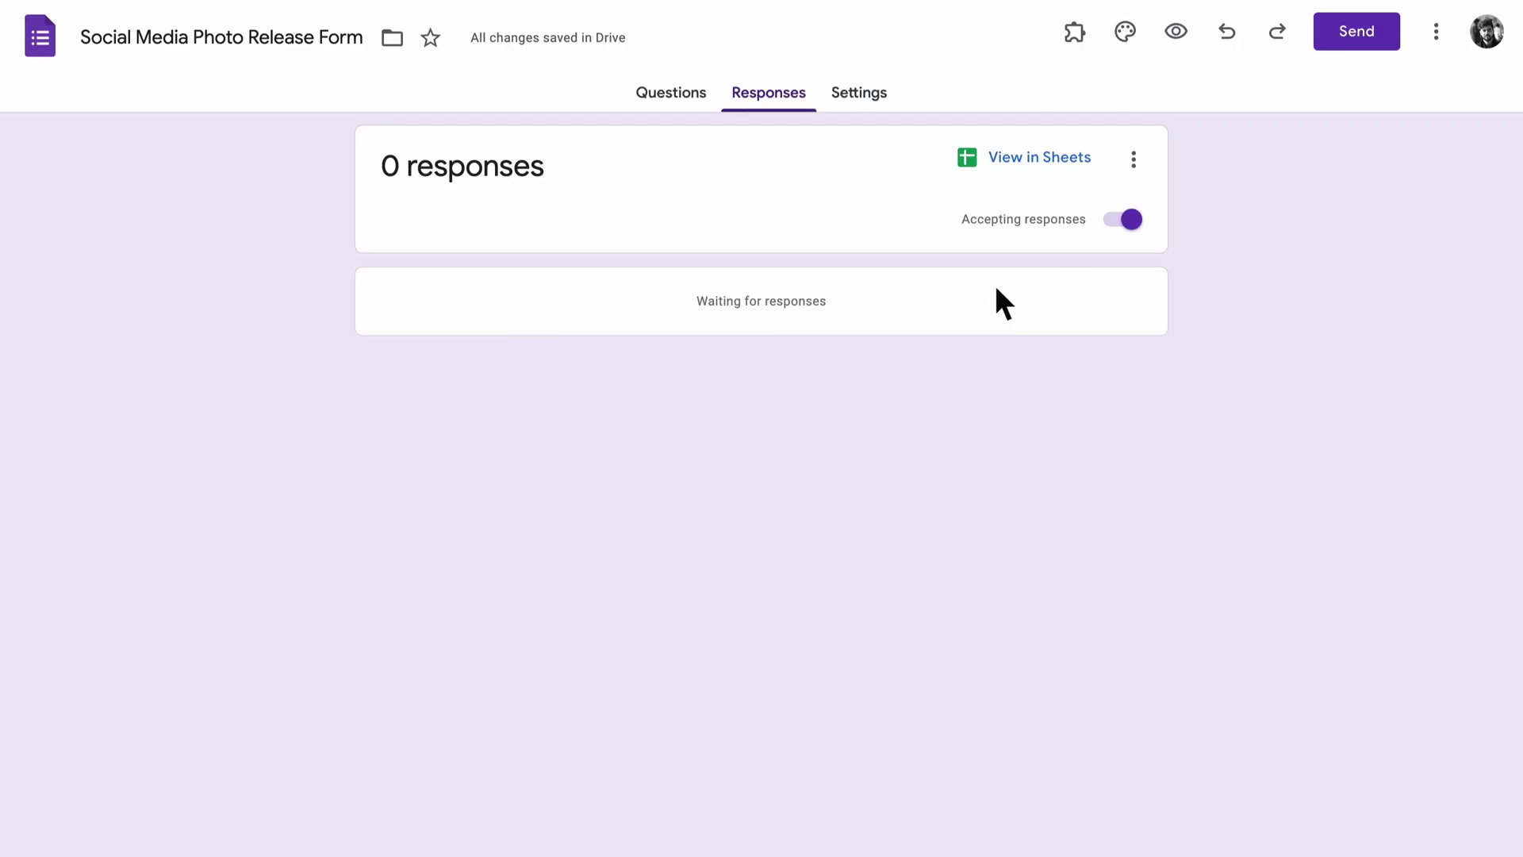
Step: Turn off the respondent restriction and the one-response limit in the Responses settings
click(864, 111)
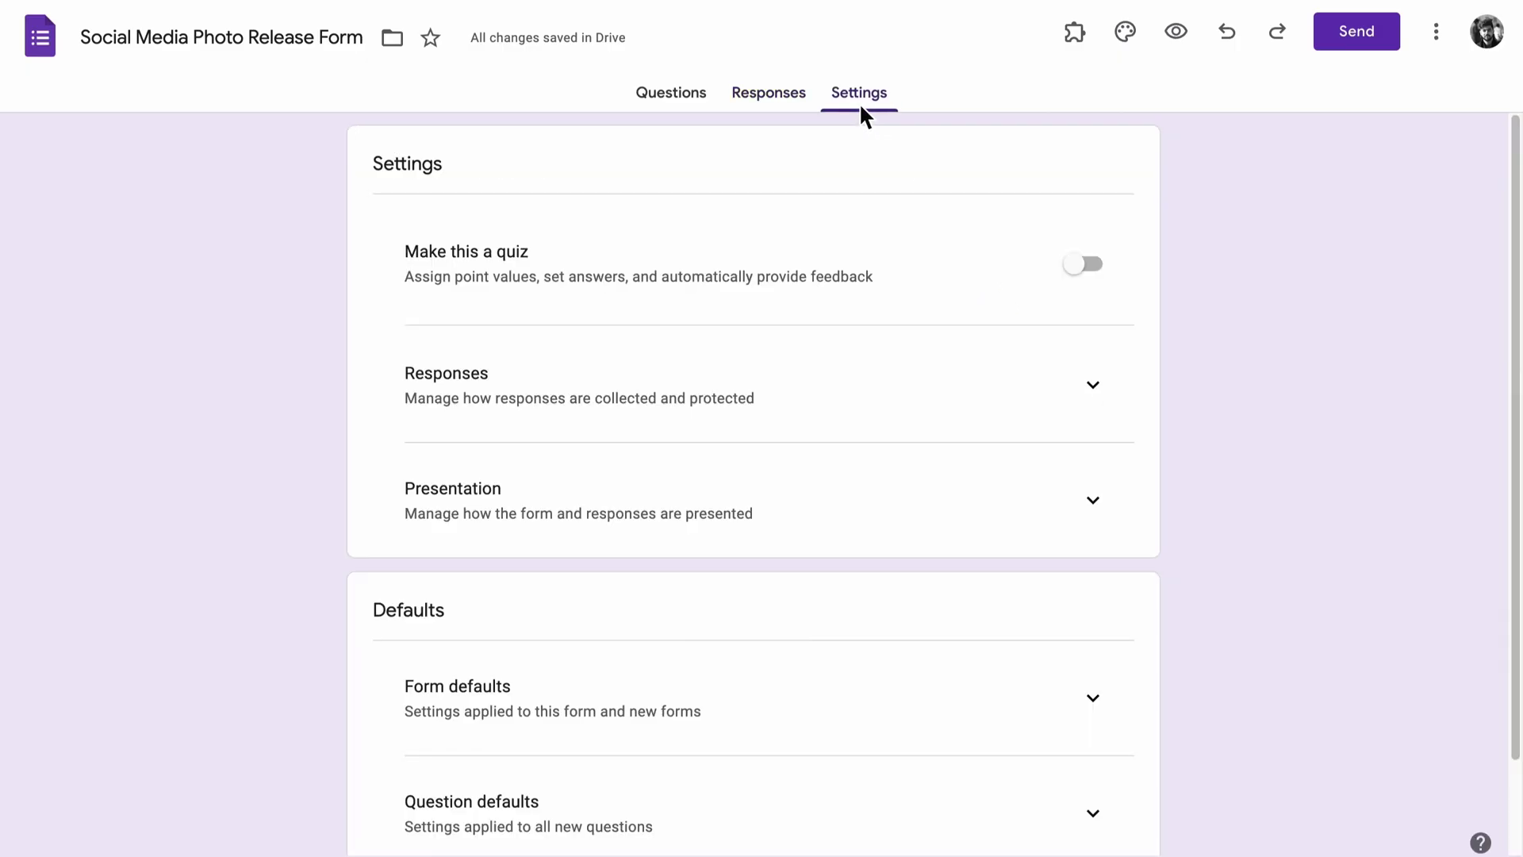
click(1094, 392)
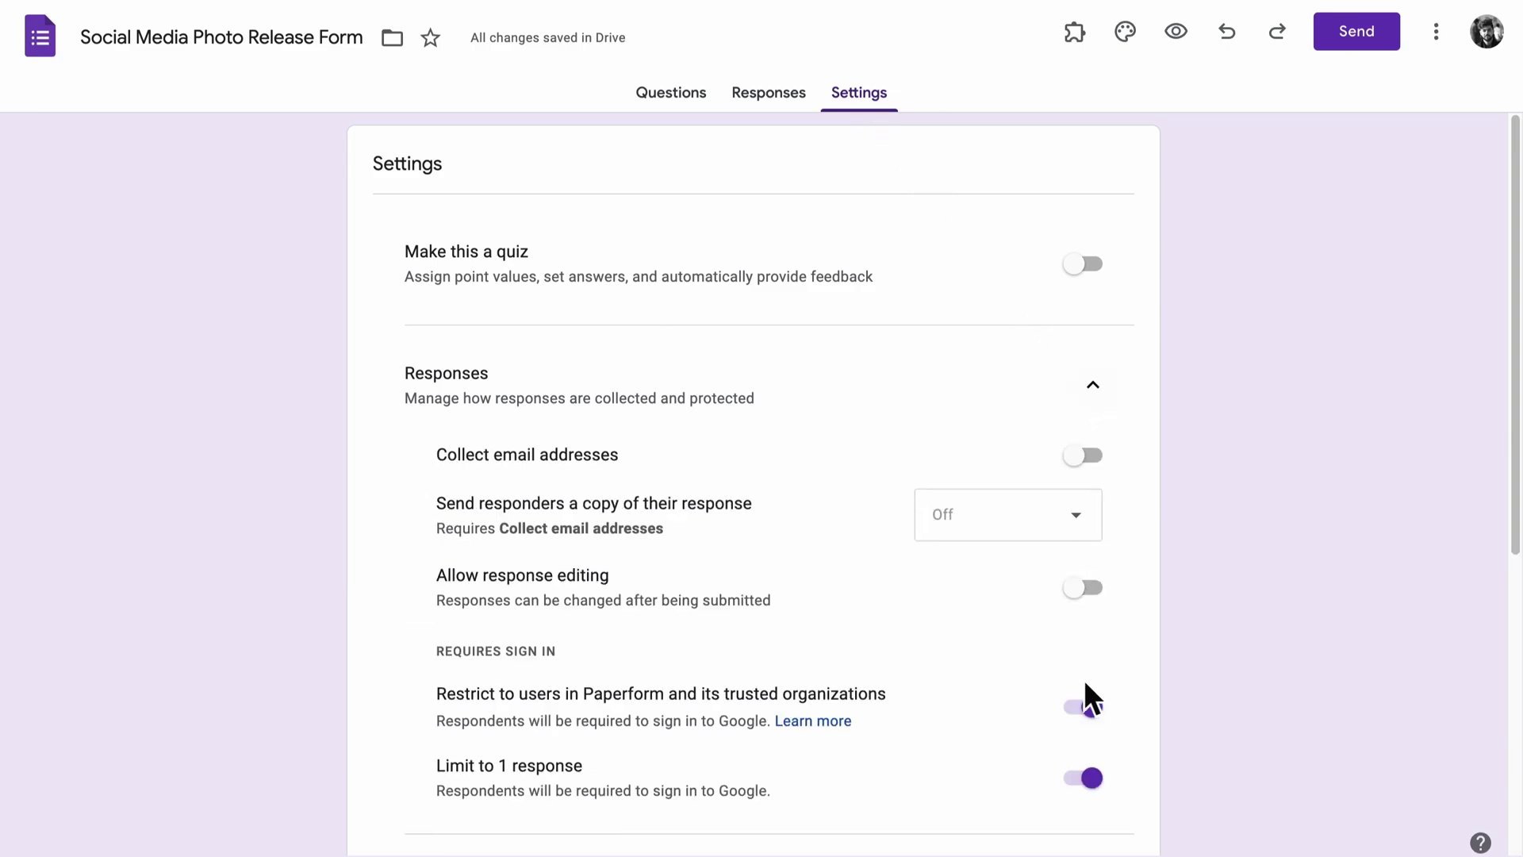
click(1086, 708)
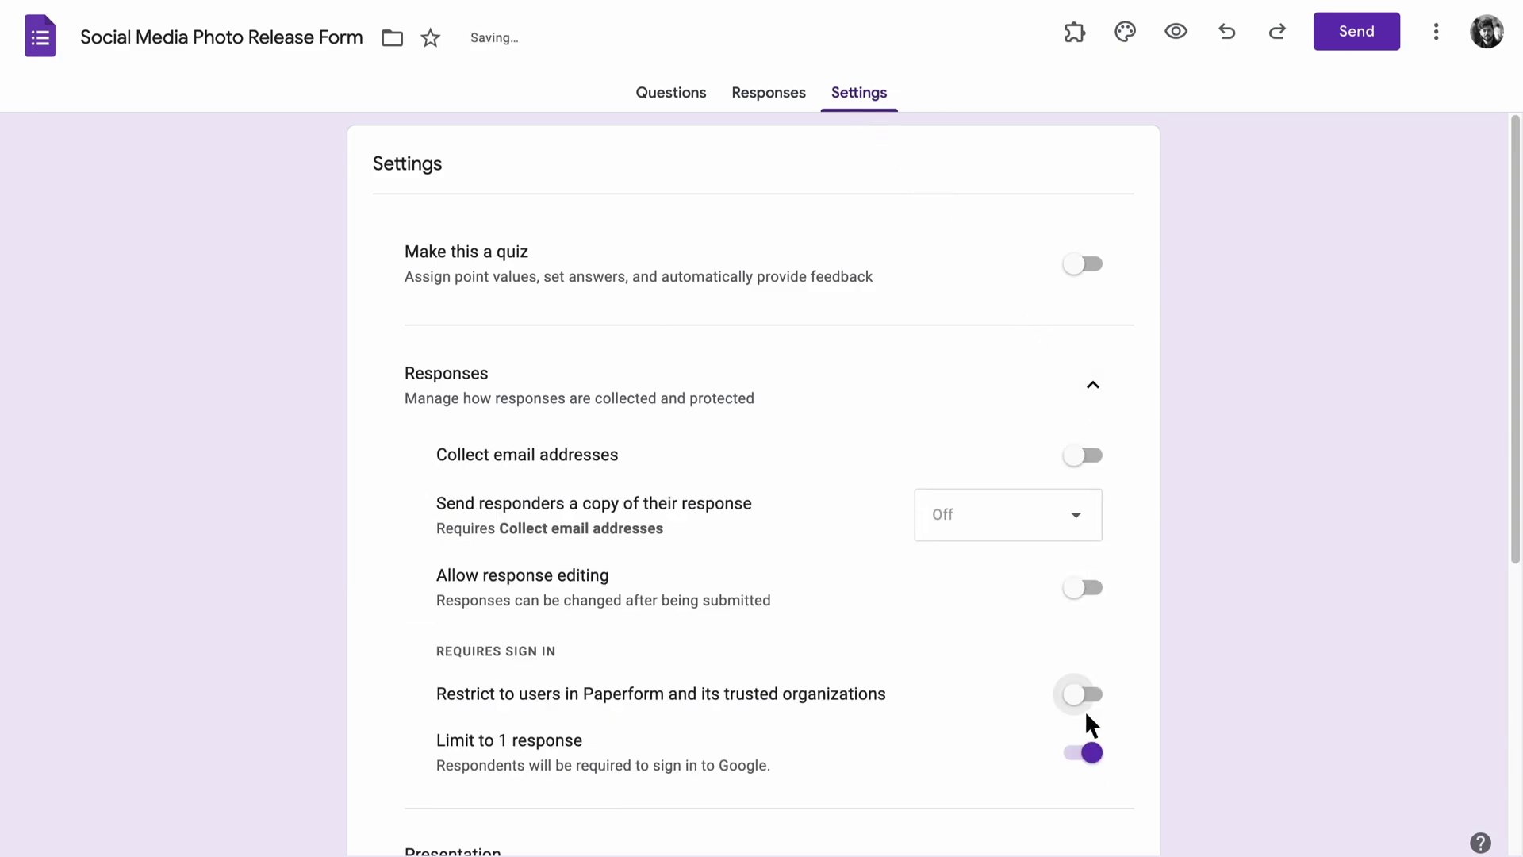
click(1082, 754)
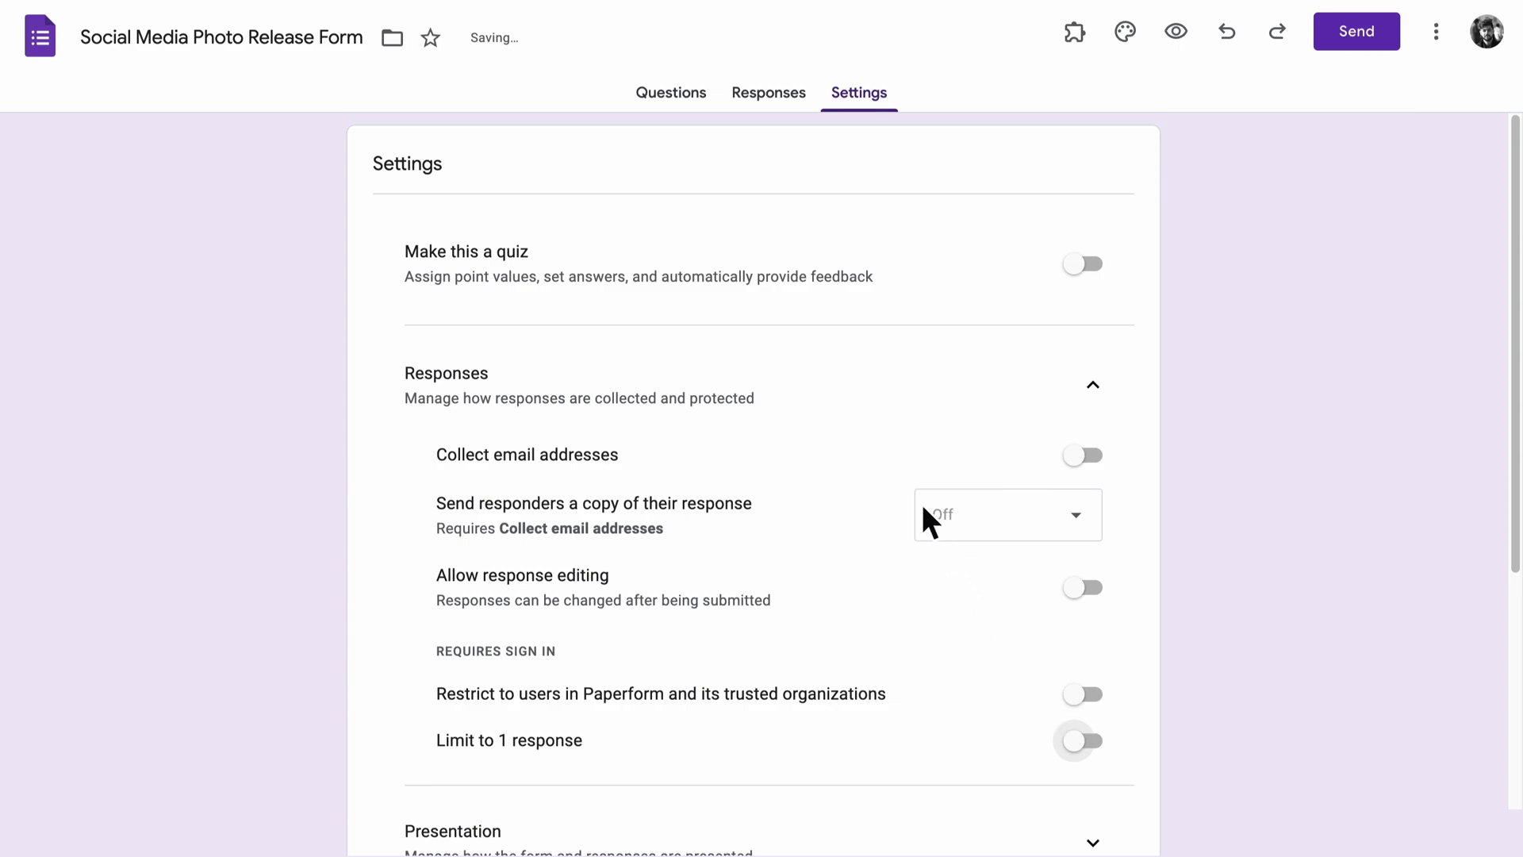
click(669, 106)
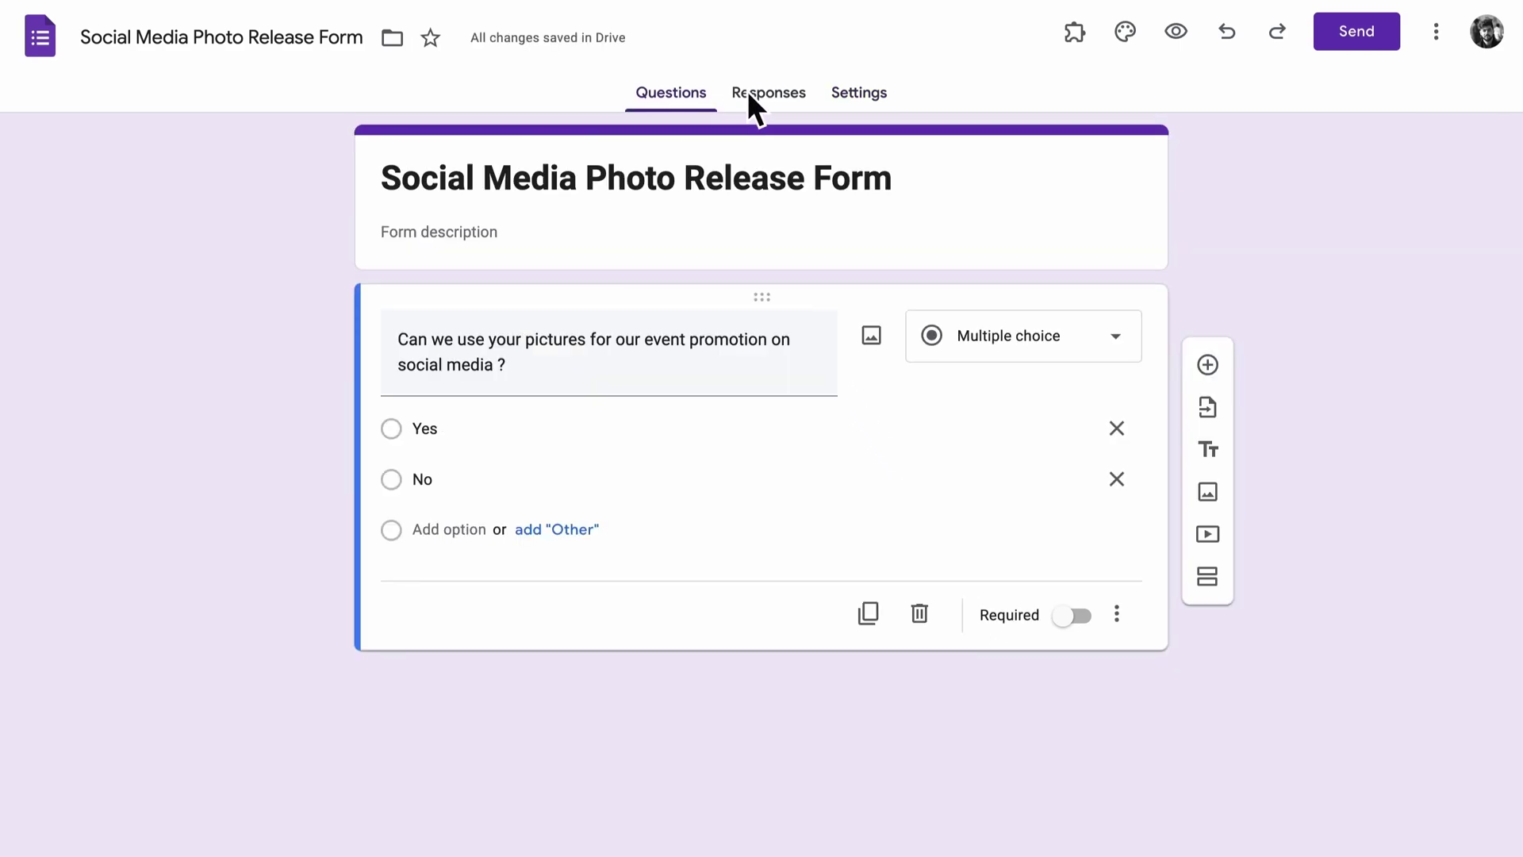
Step: Start the Signature add-on with Multiple Signatures and Protect view links unchecked, then submit
click(1078, 41)
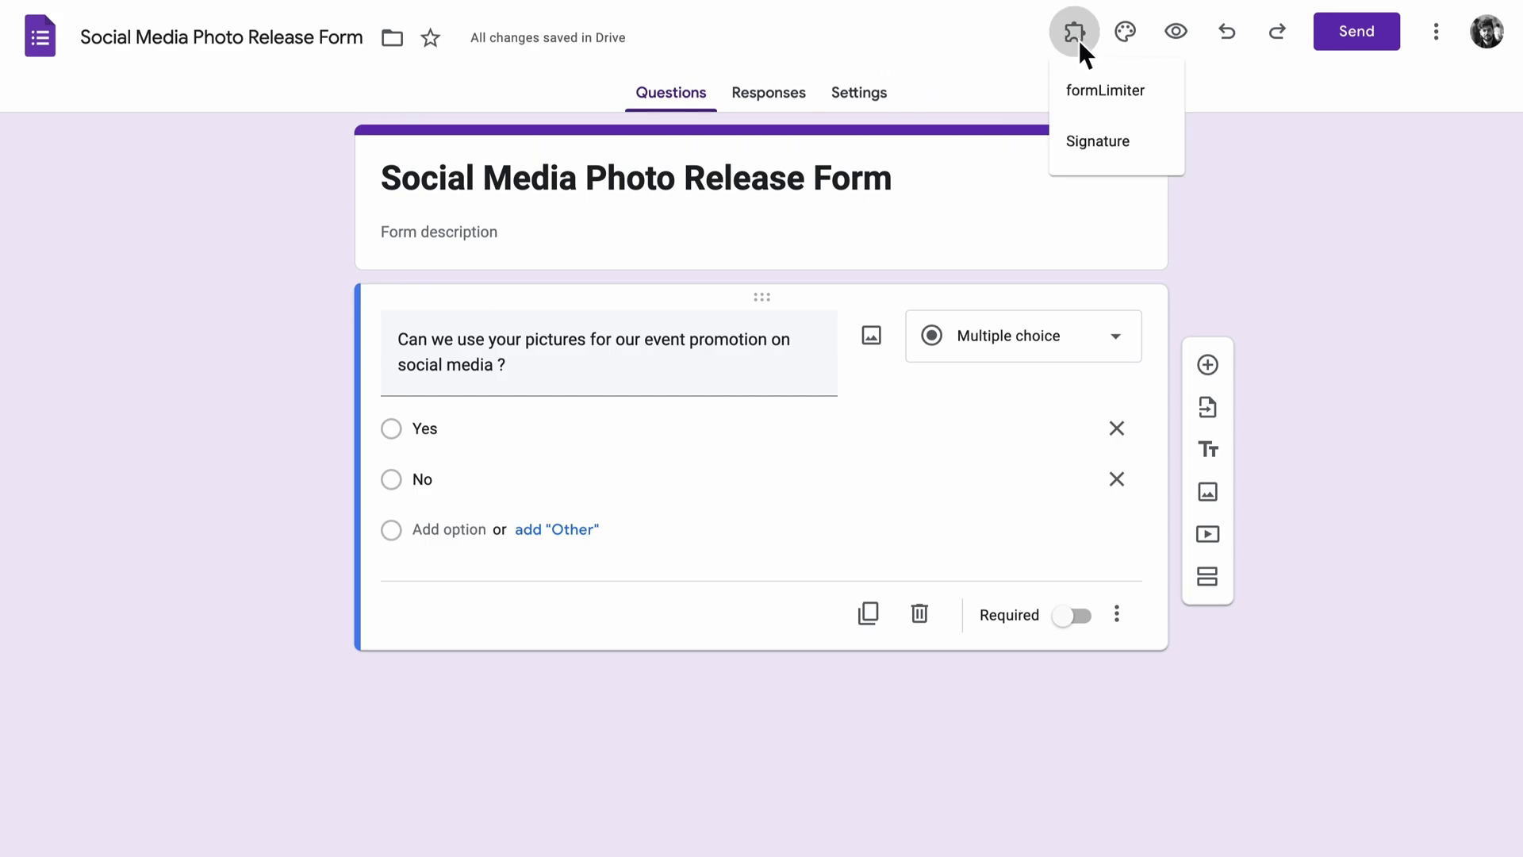
click(1103, 143)
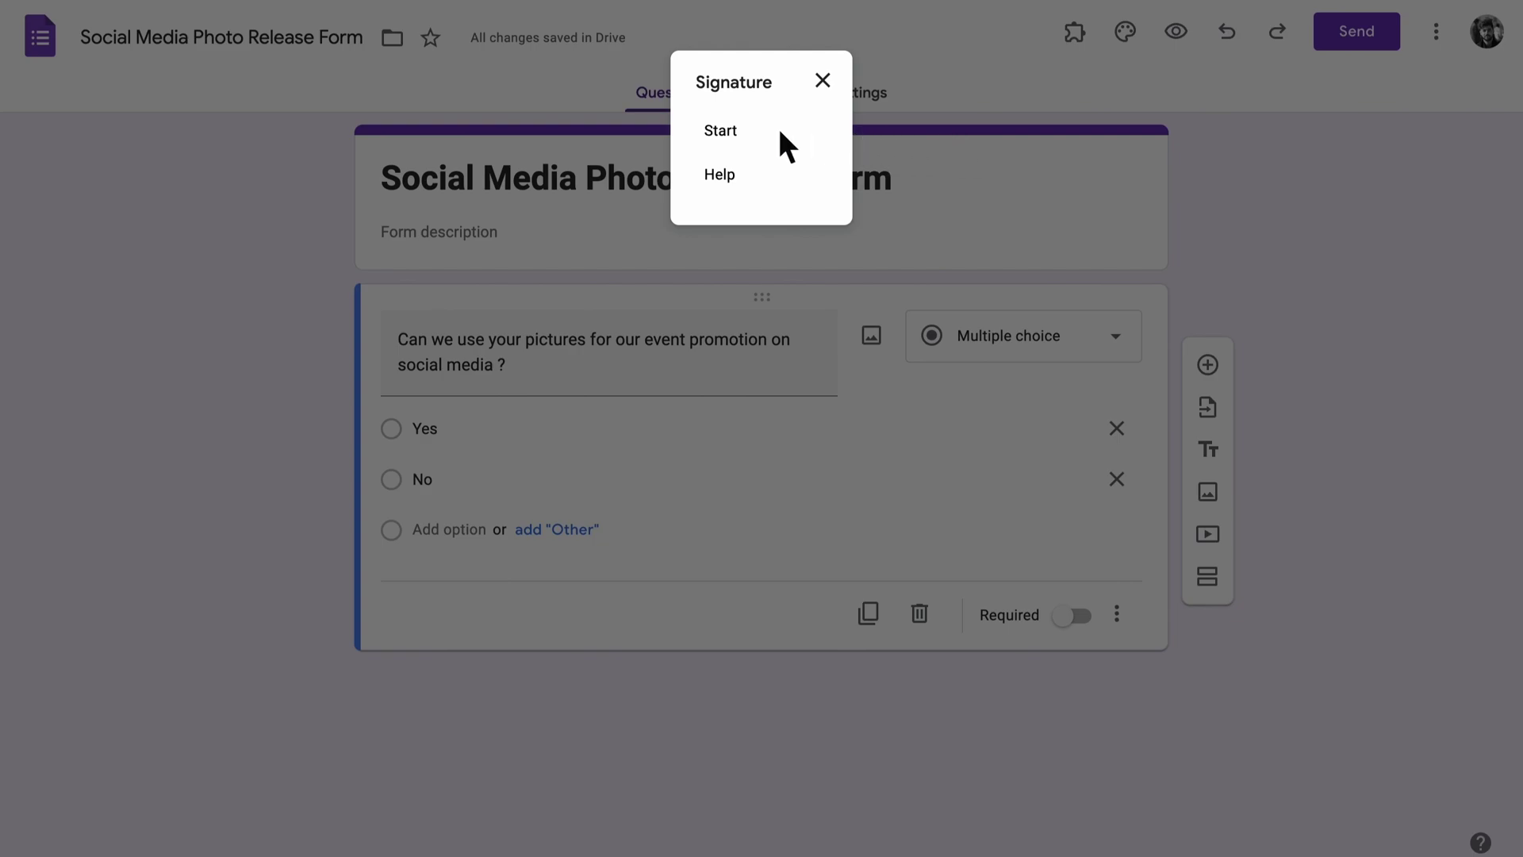
click(721, 131)
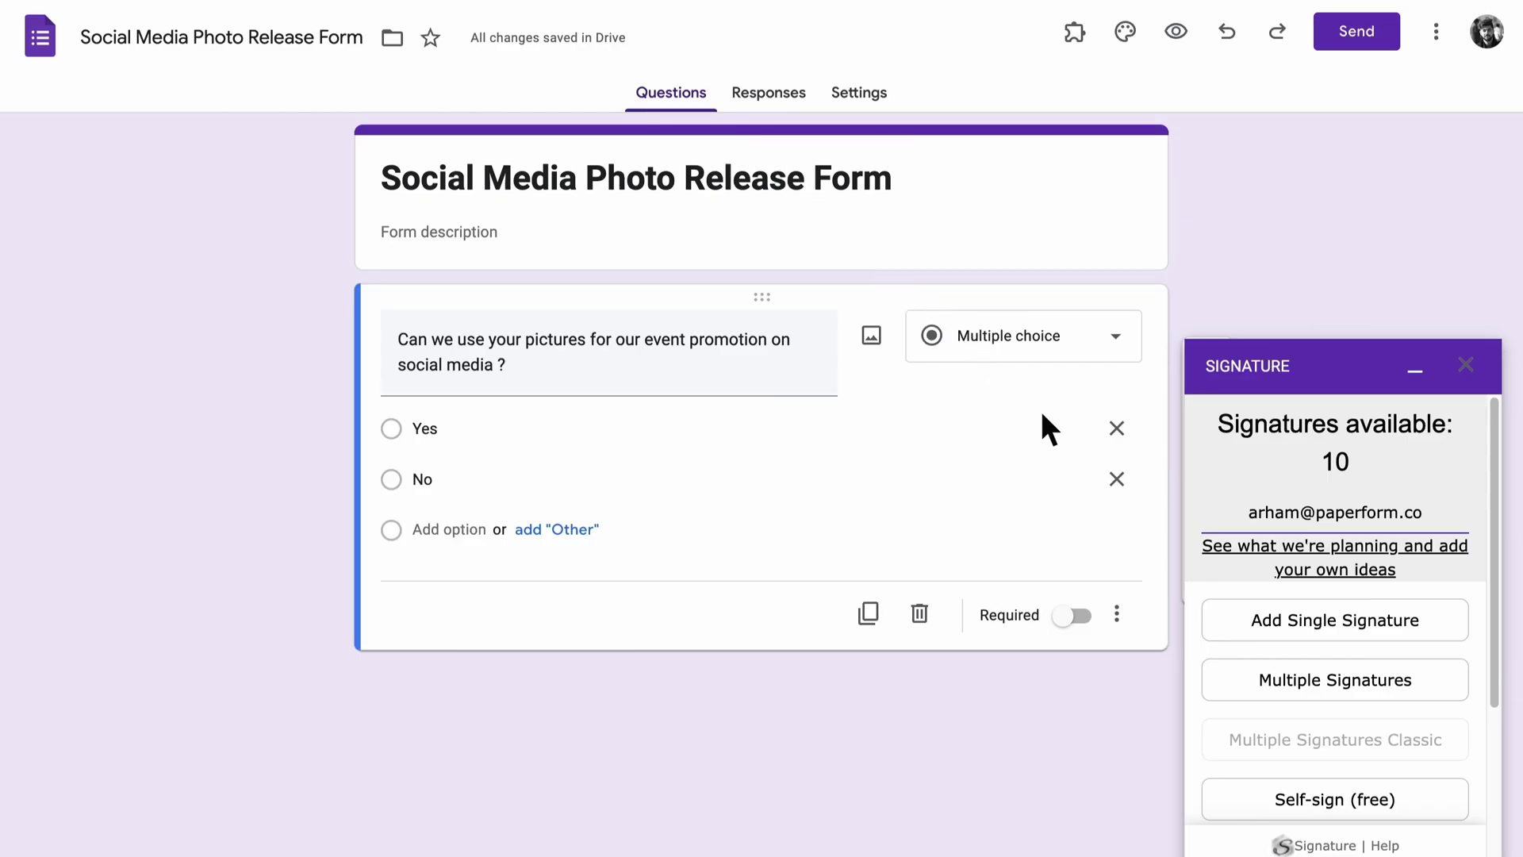
click(1331, 690)
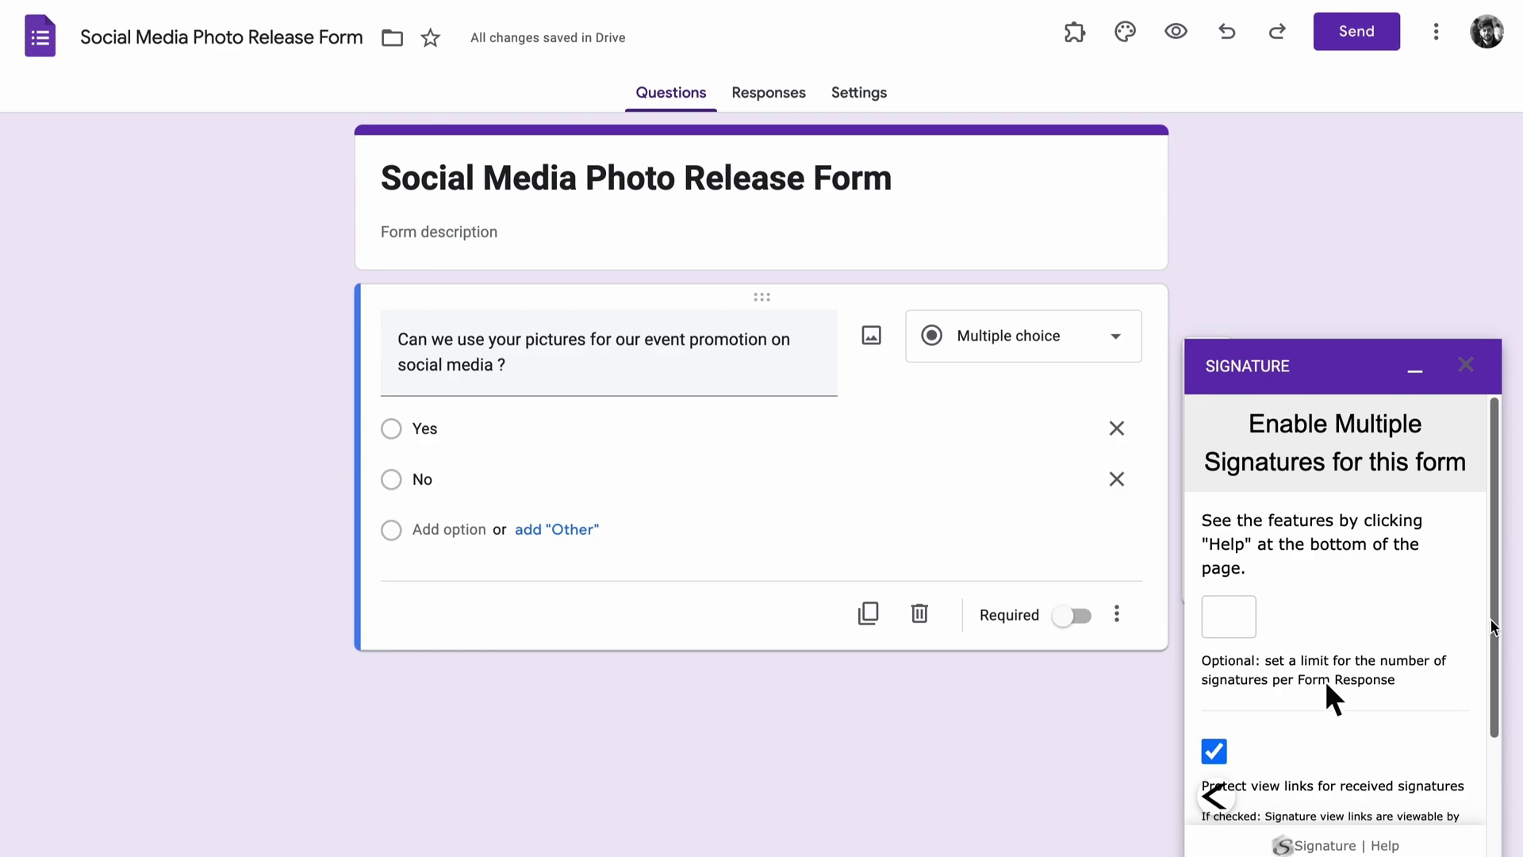
scroll(1326, 684, down, 2)
scroll(1325, 679, down, 2)
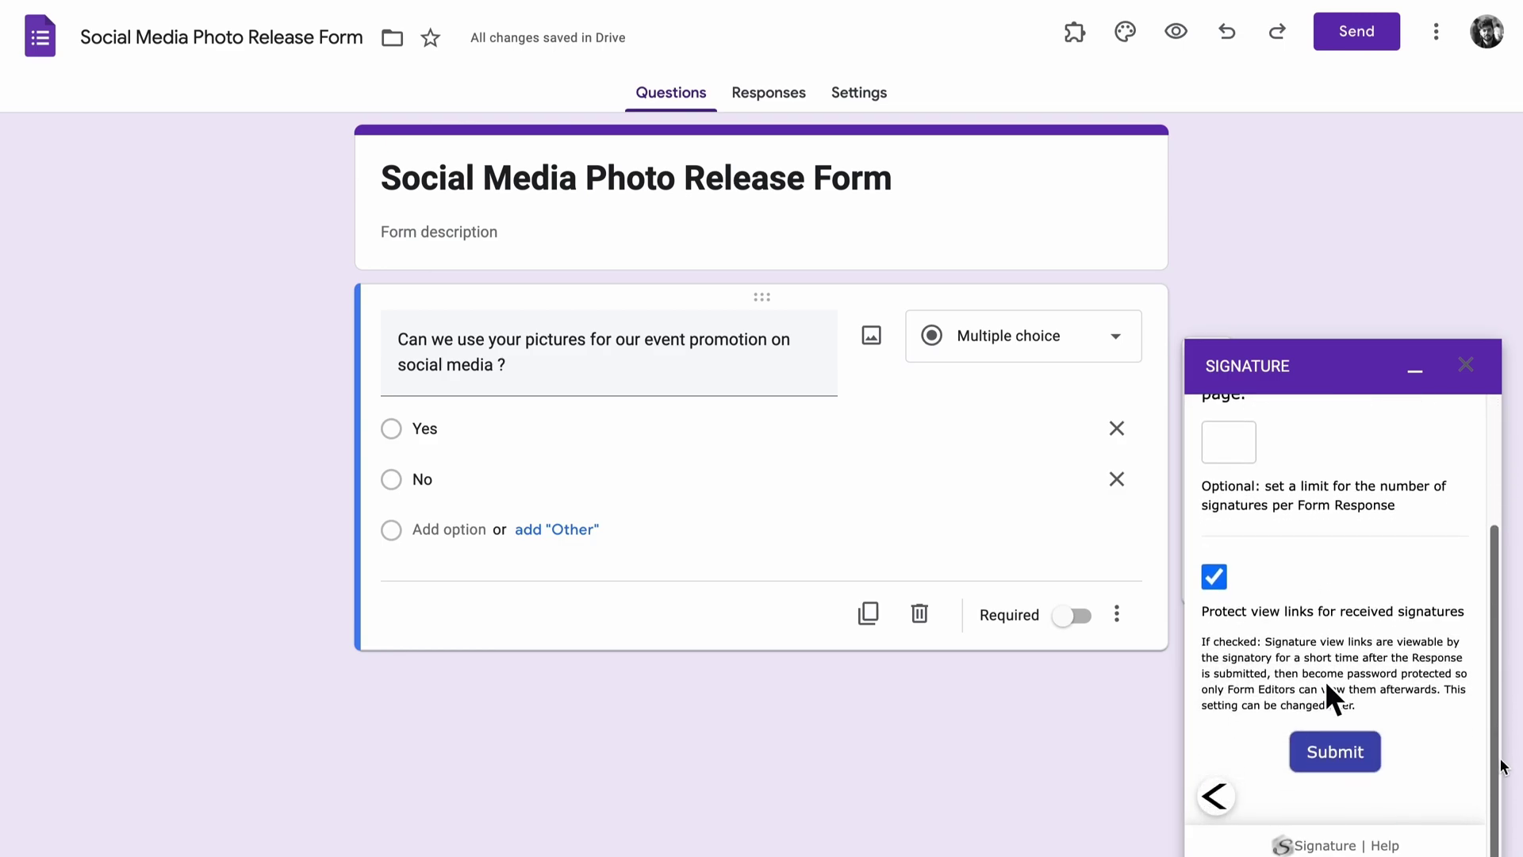
click(1215, 578)
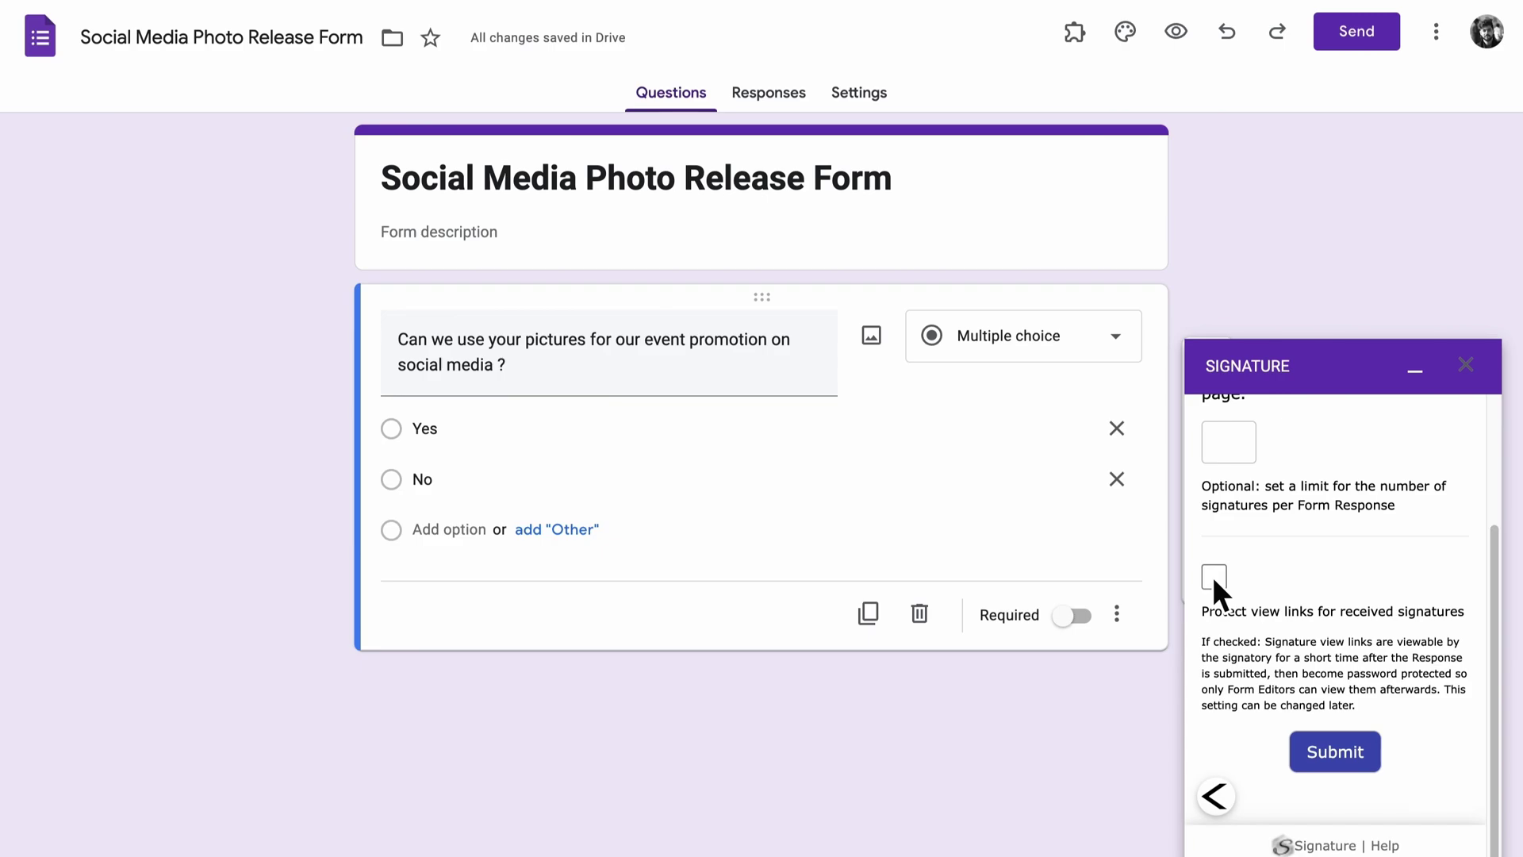
click(1333, 754)
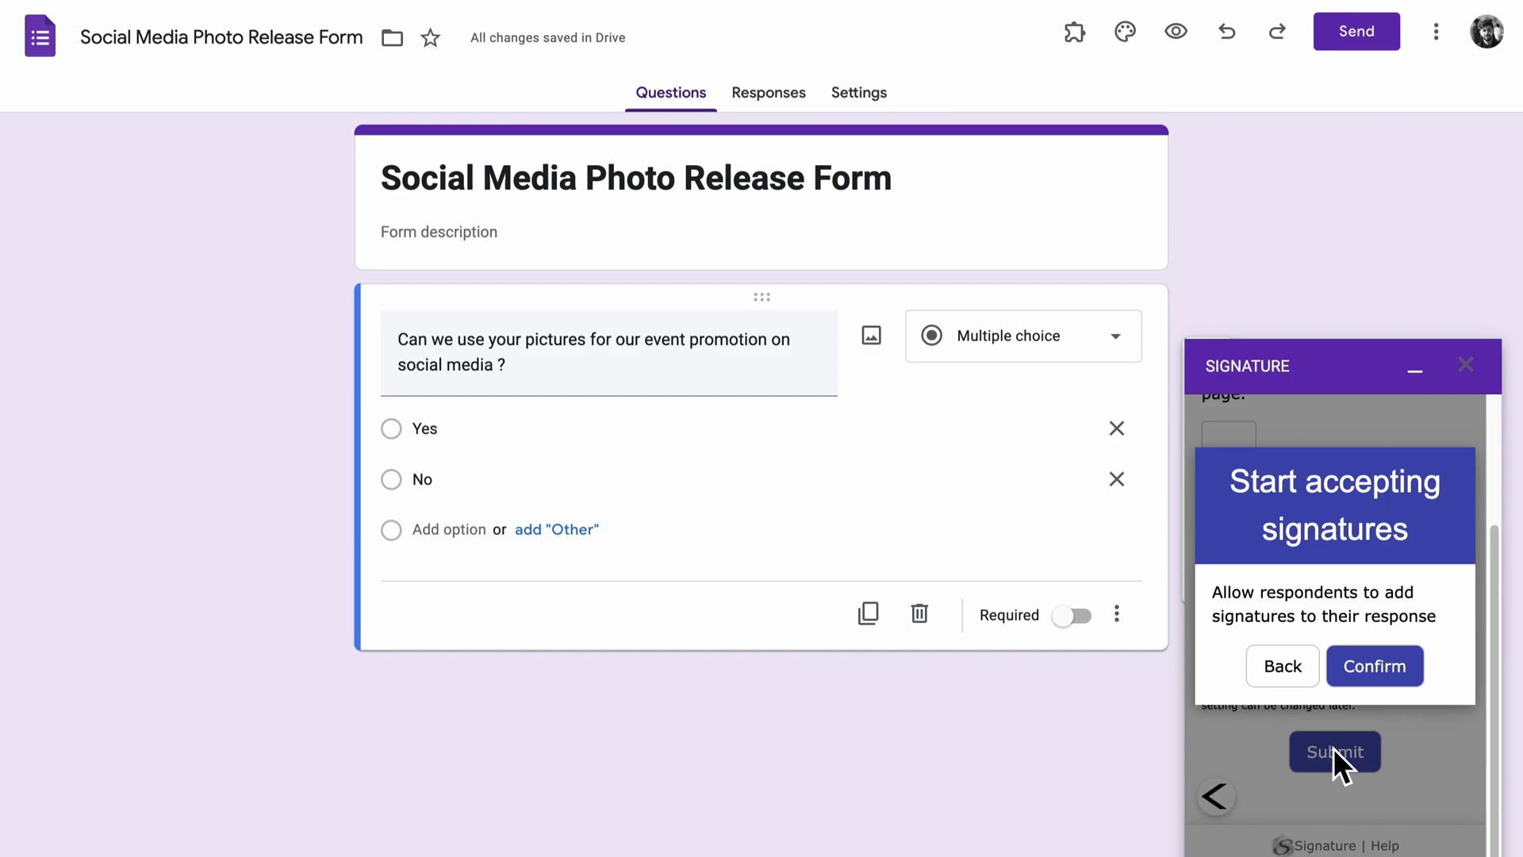
Step: Confirm accepting signatures, preview the signature page, and copy the Signature form link
click(1371, 667)
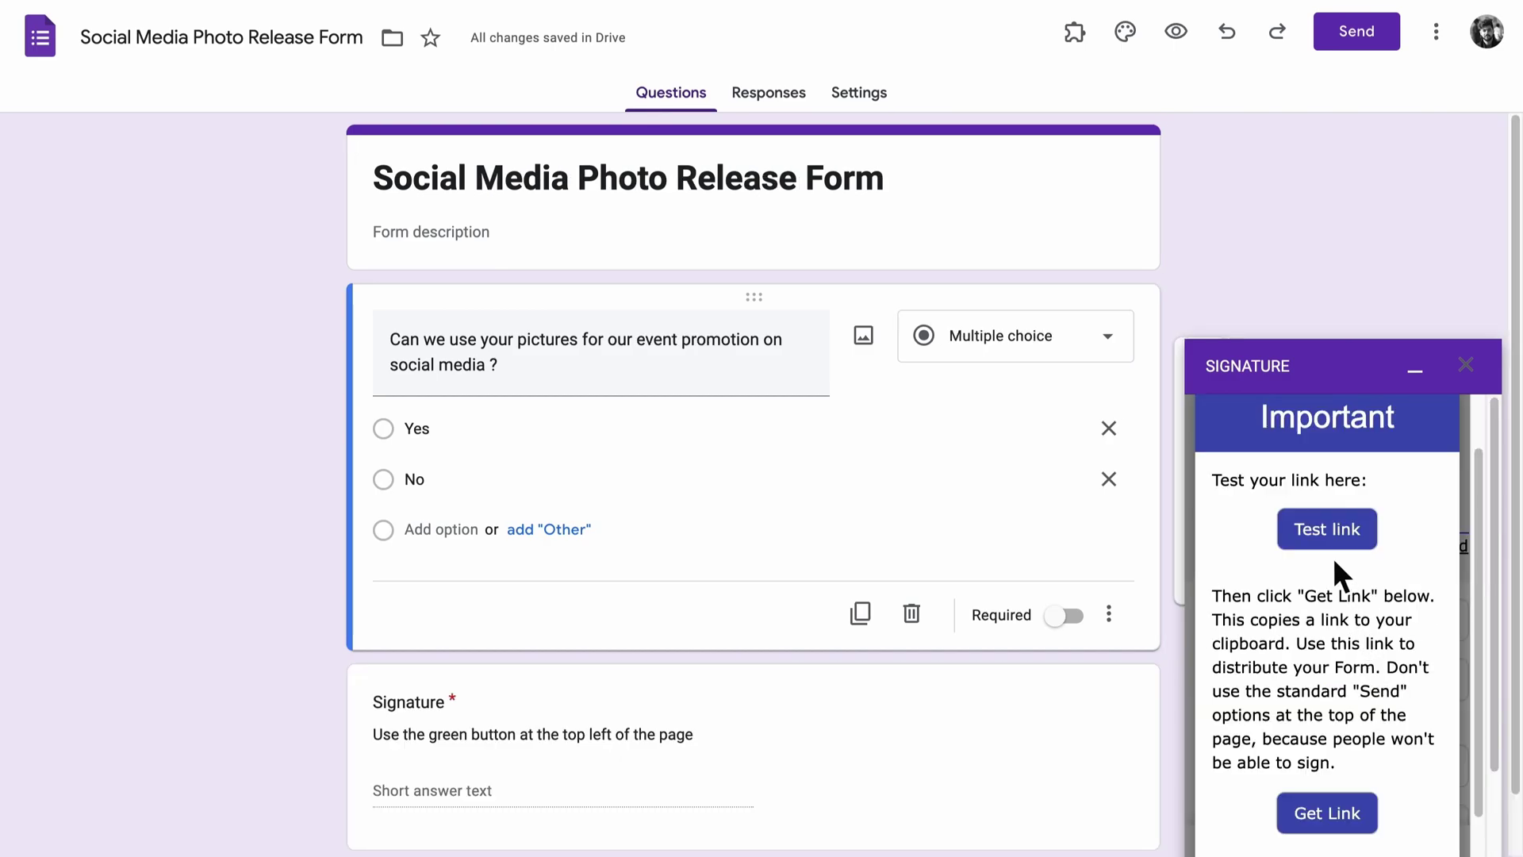
click(1325, 534)
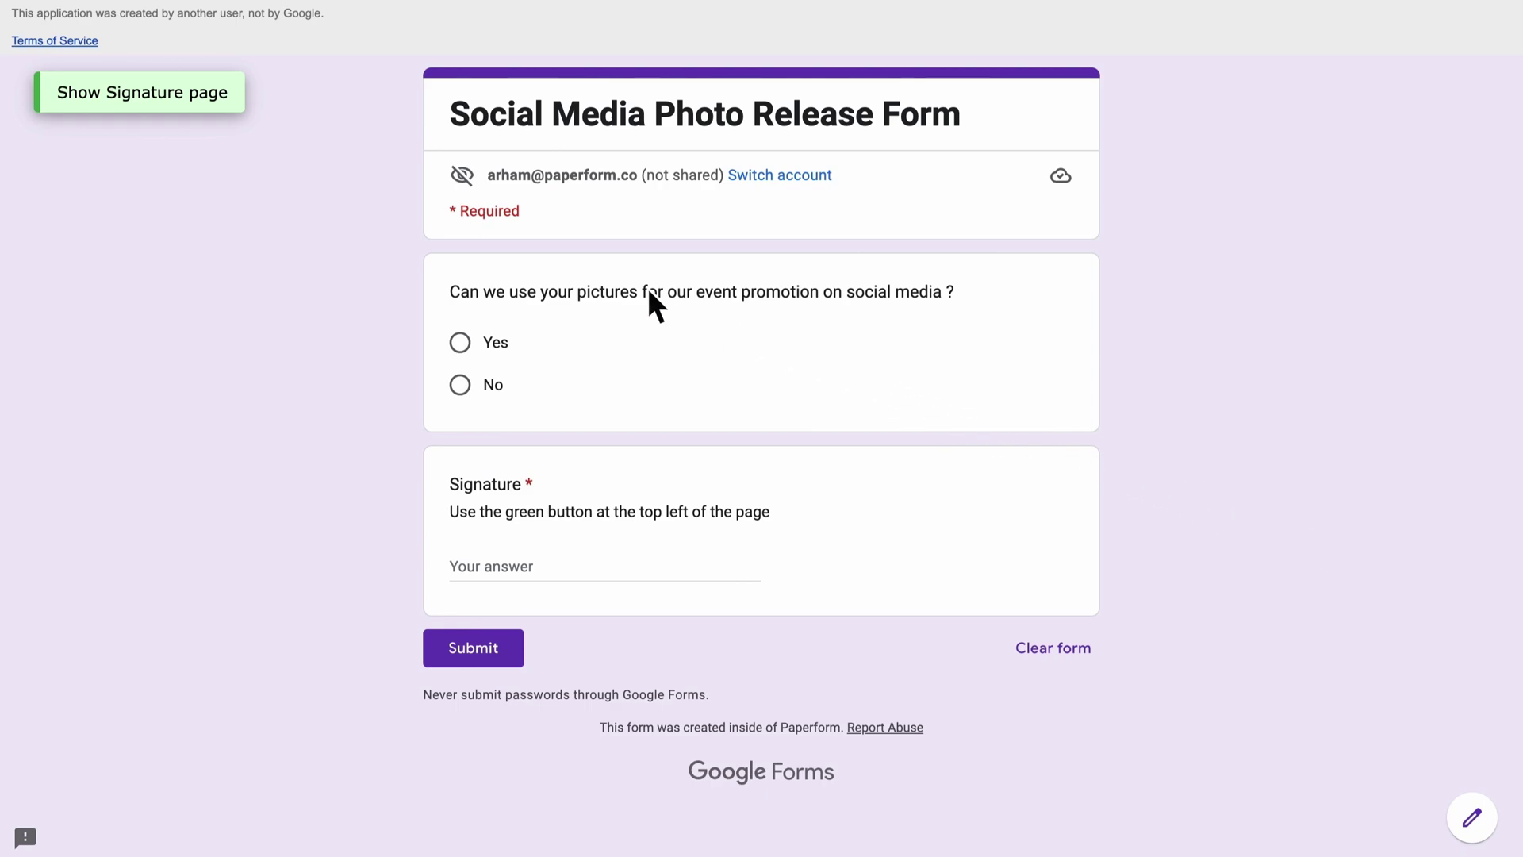
click(133, 103)
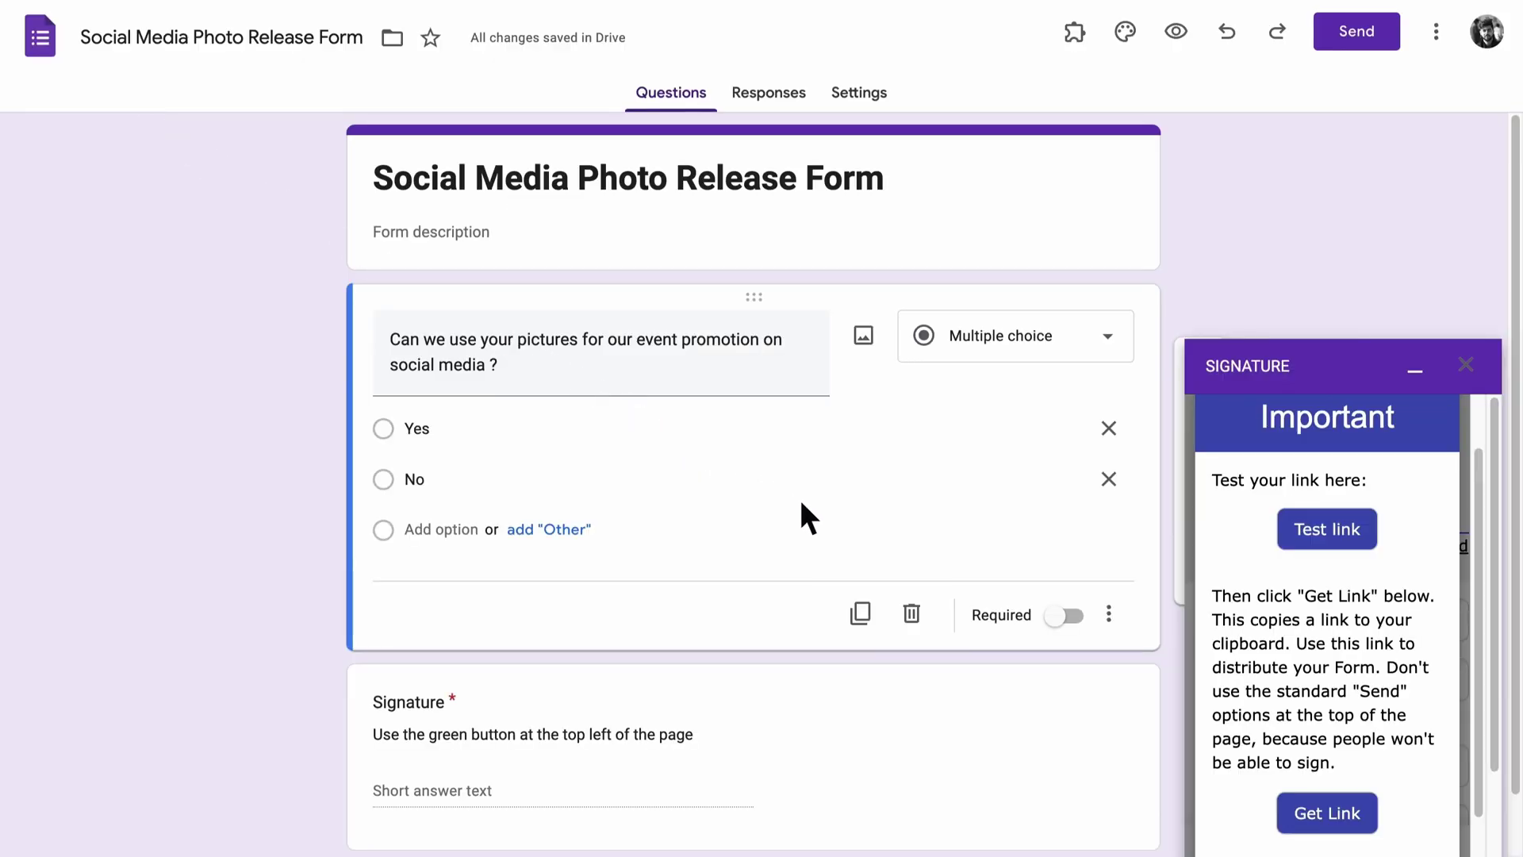
click(1326, 815)
click(1353, 41)
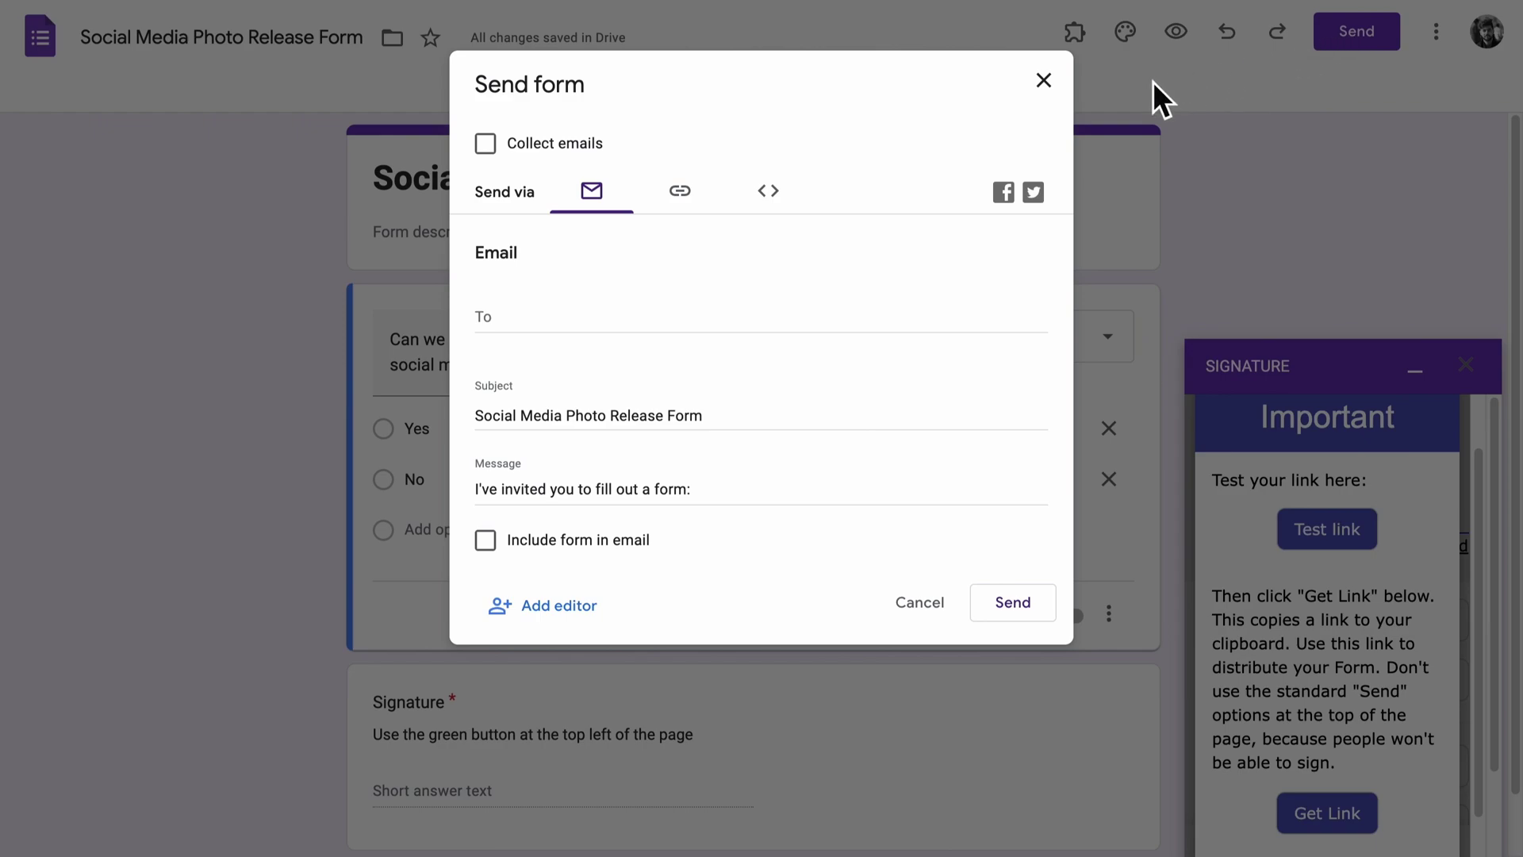
click(679, 191)
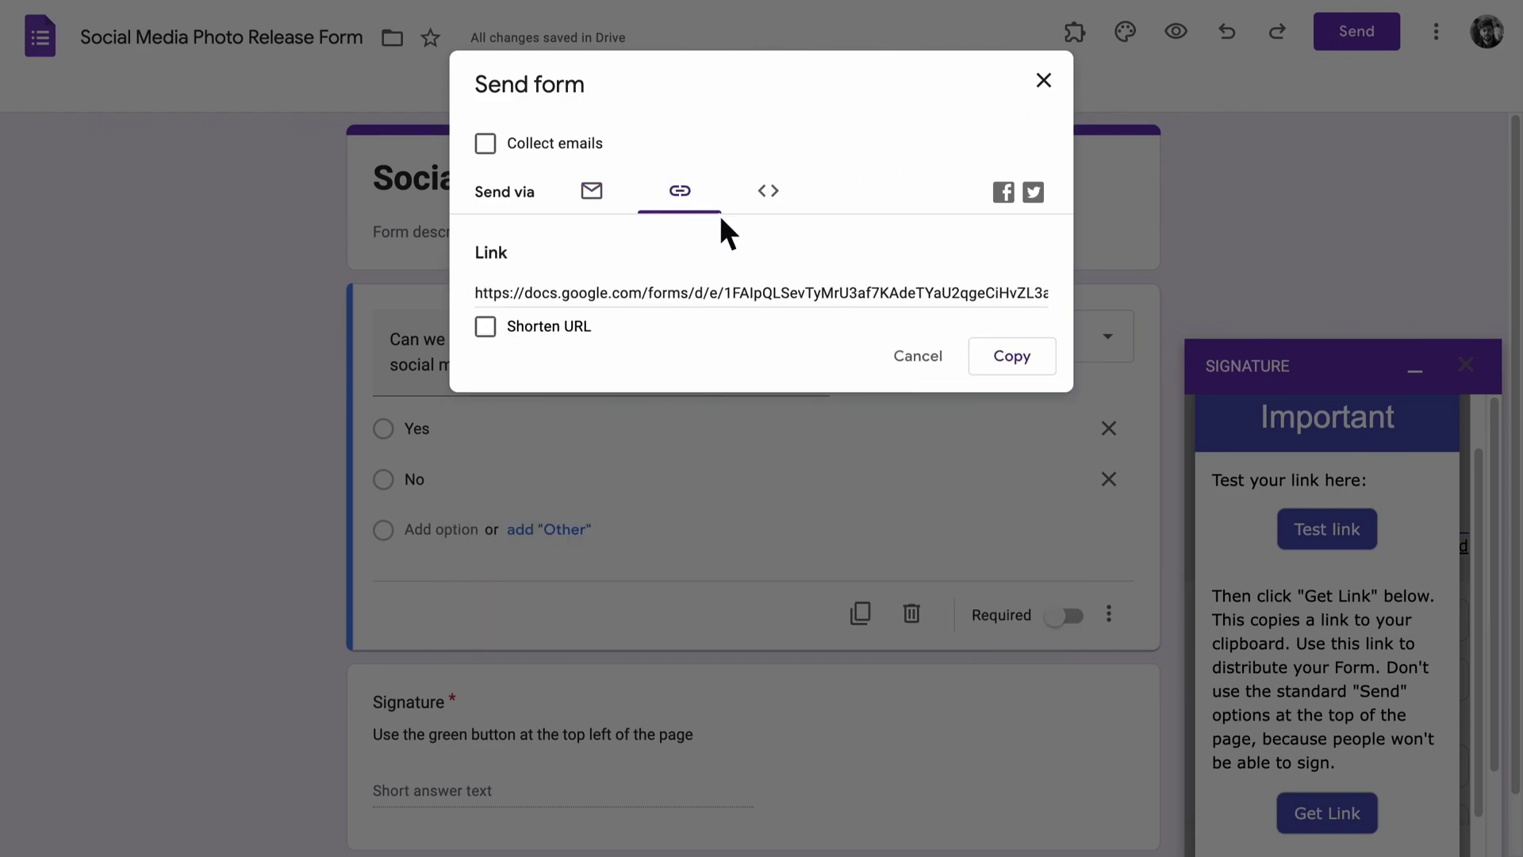
click(918, 357)
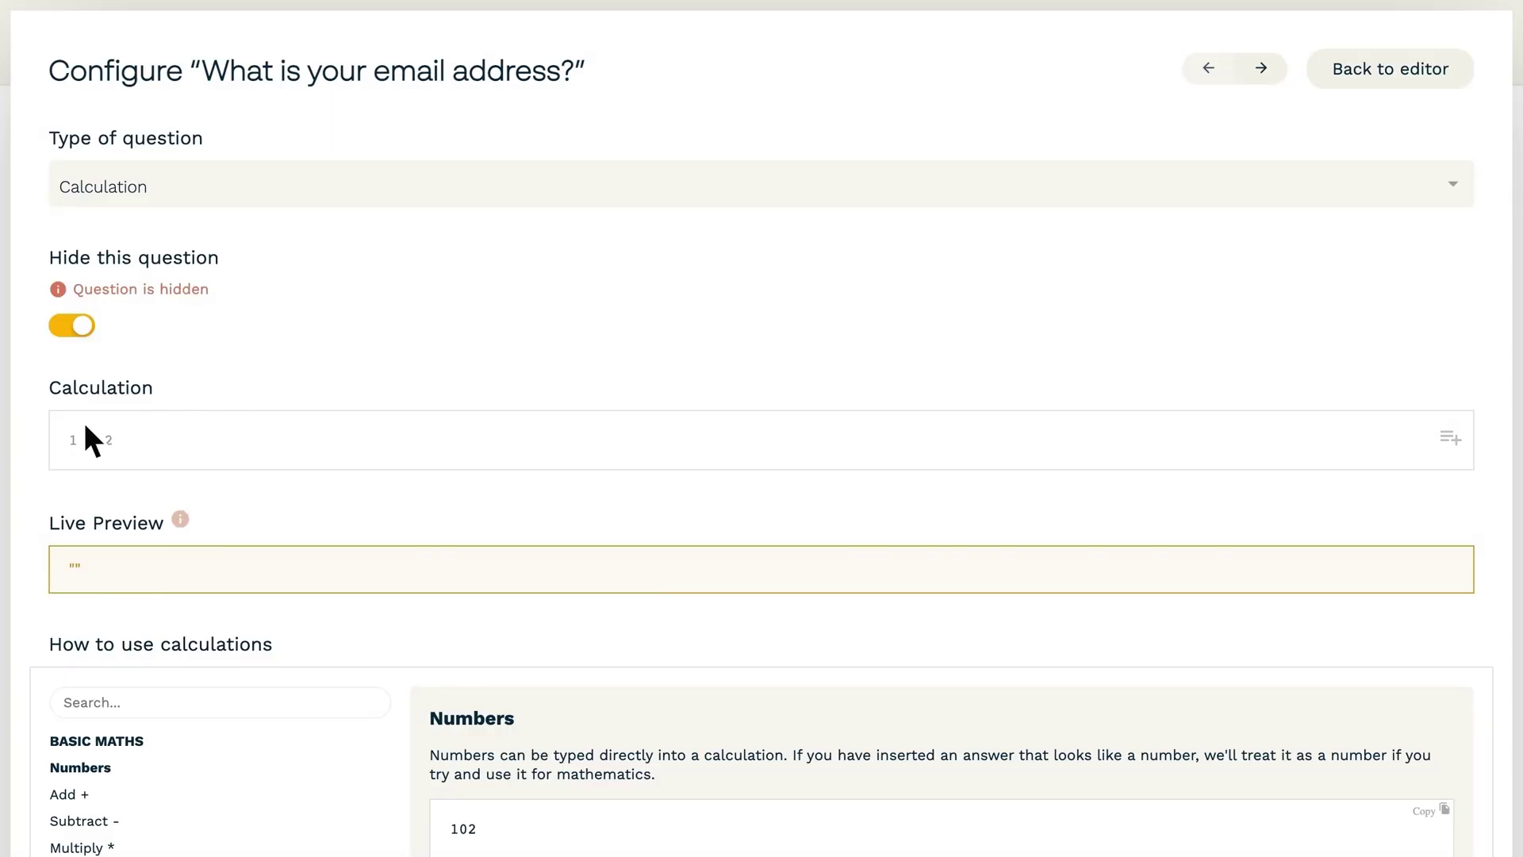
Step: Enter DATEDIFF(NOW(), the 'What is your ...' answer, "years") as the calculation formula
text(DATEDIFF(NOW(), What is your ..., "years"))
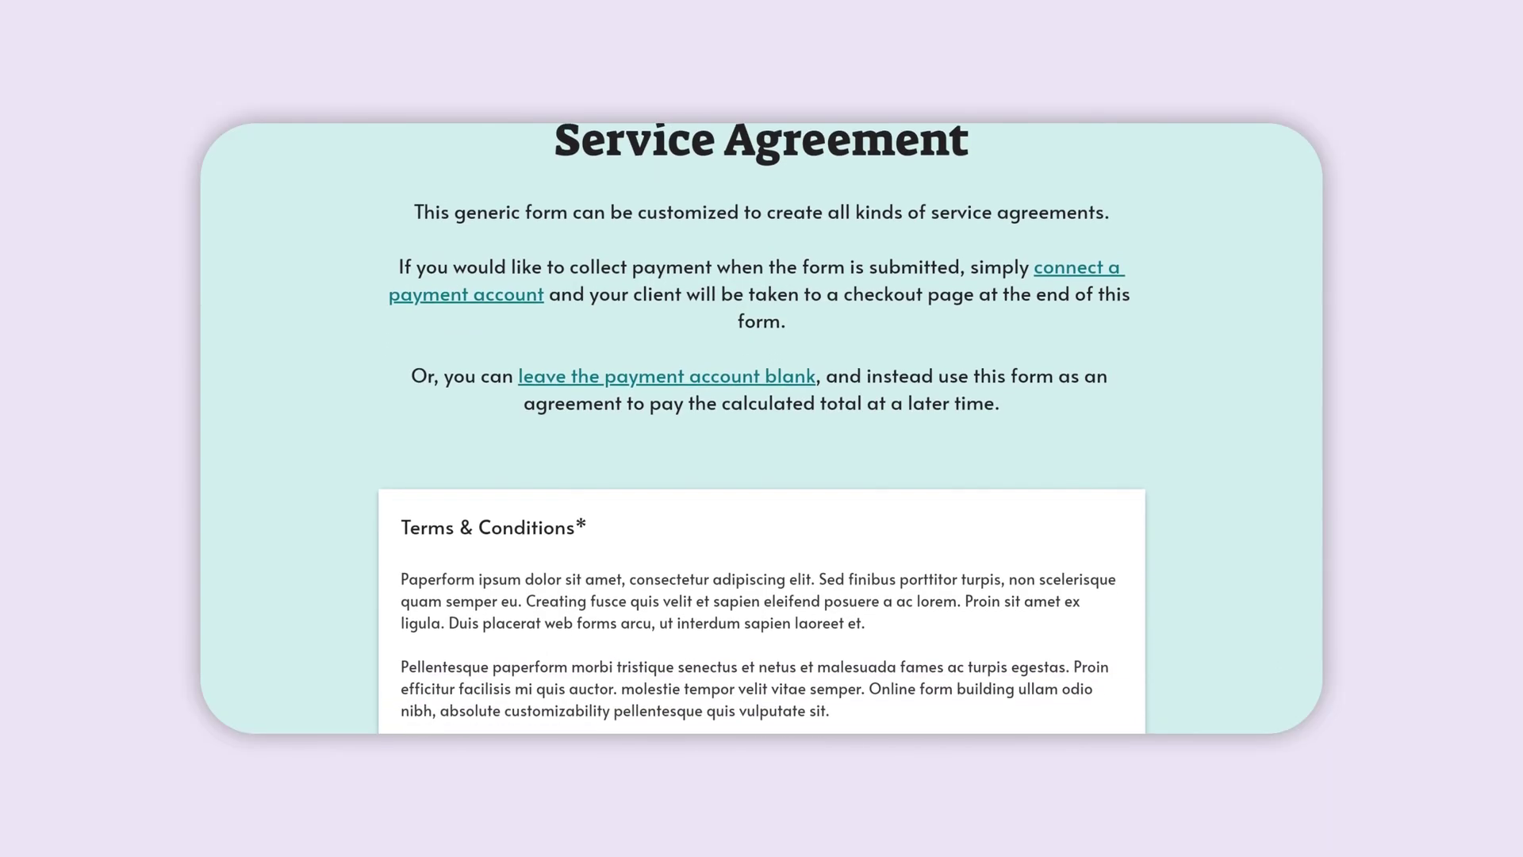
scroll(761, 428, down, 10)
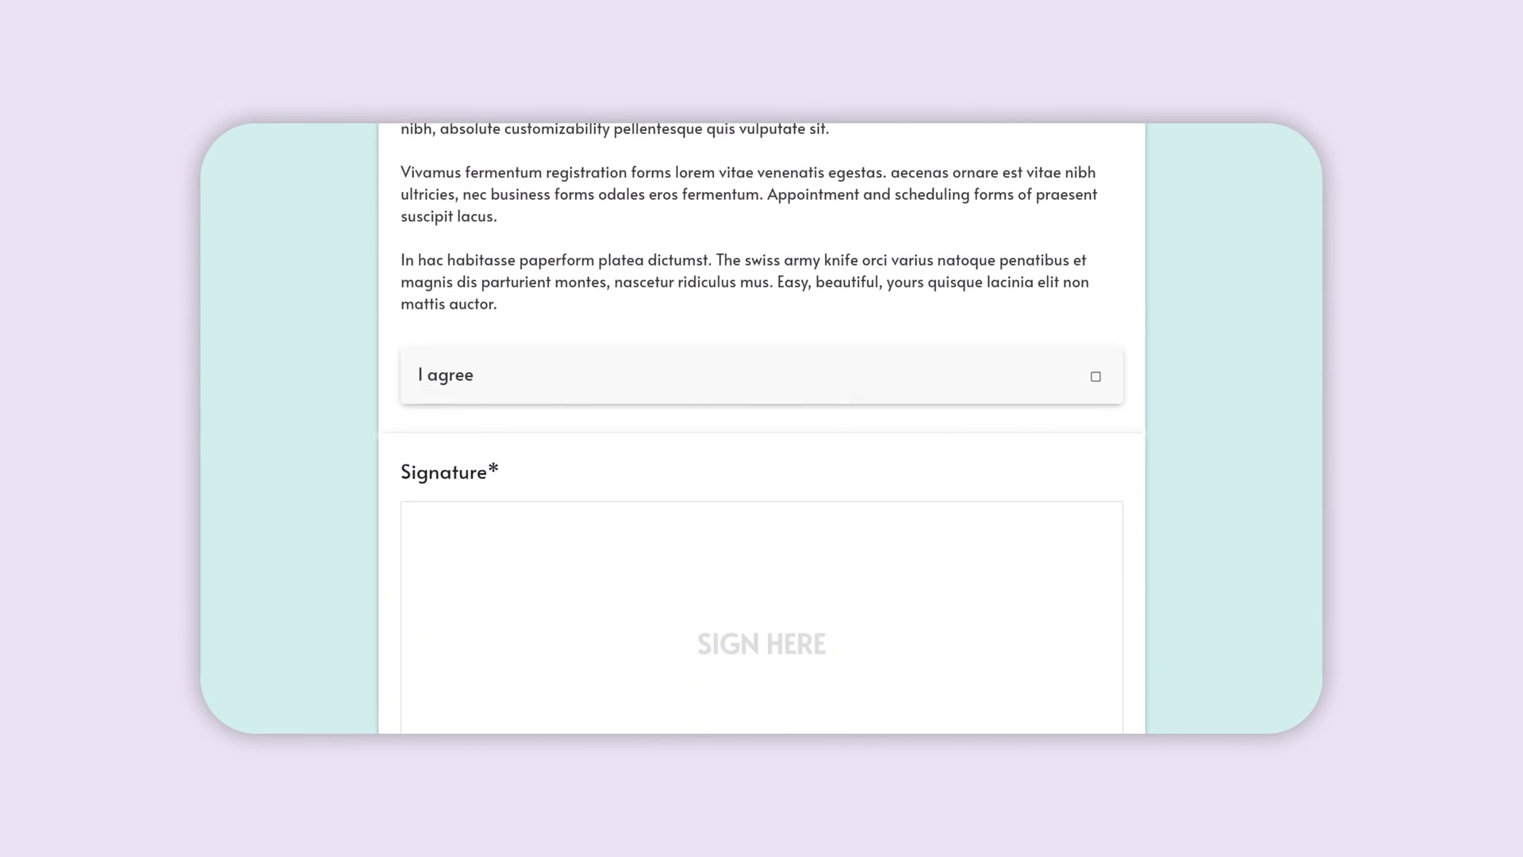
scroll(761, 429, down, 1)
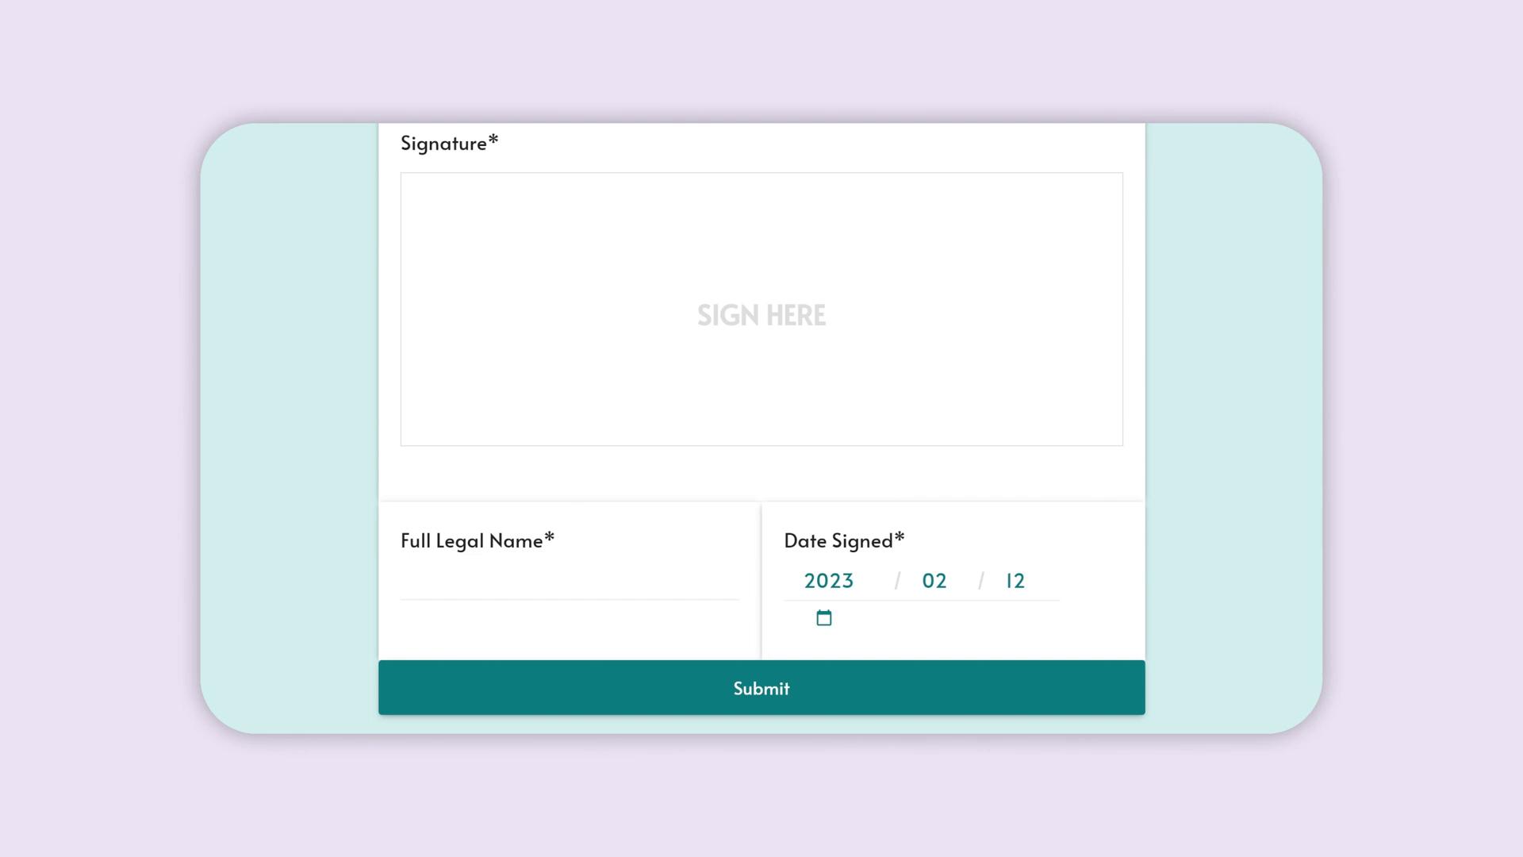